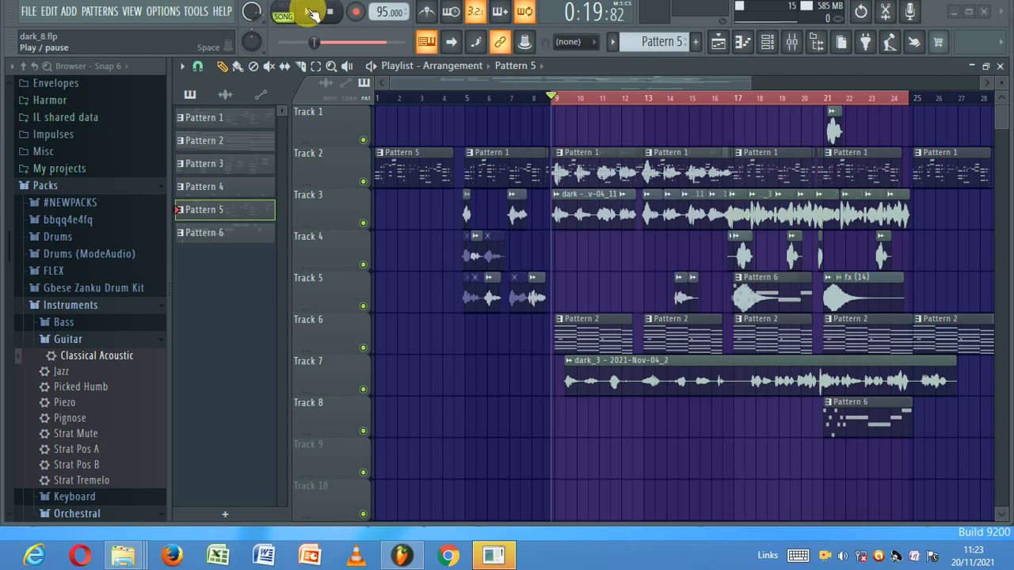
- Rewind the song to bar 1, play it, and show the mixer on the Strings Section insert
drag(433, 103, 279, 96)
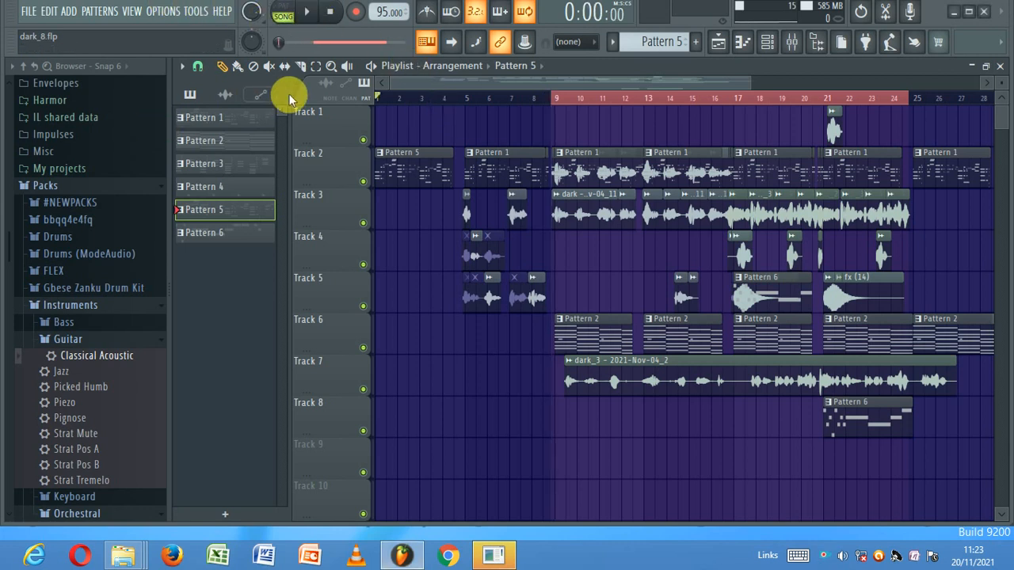
click(311, 10)
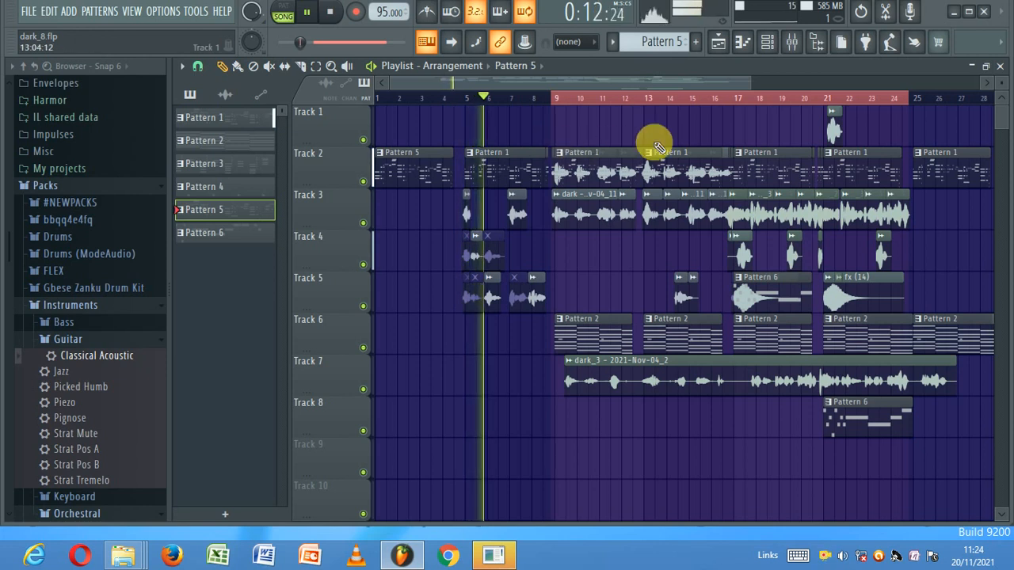
click(790, 44)
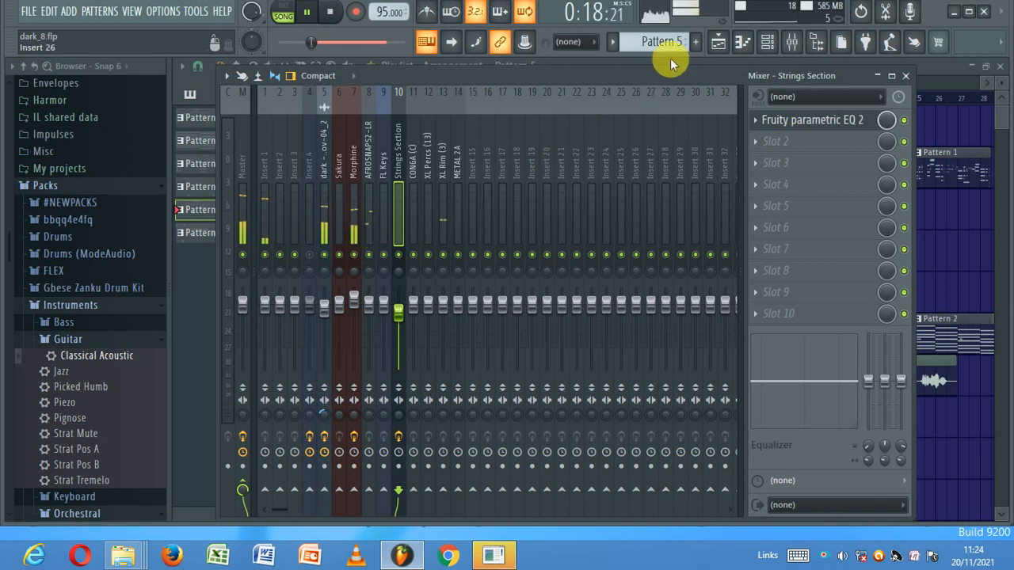
- Close the mixer, stop, and restart the song from bar 1
click(717, 42)
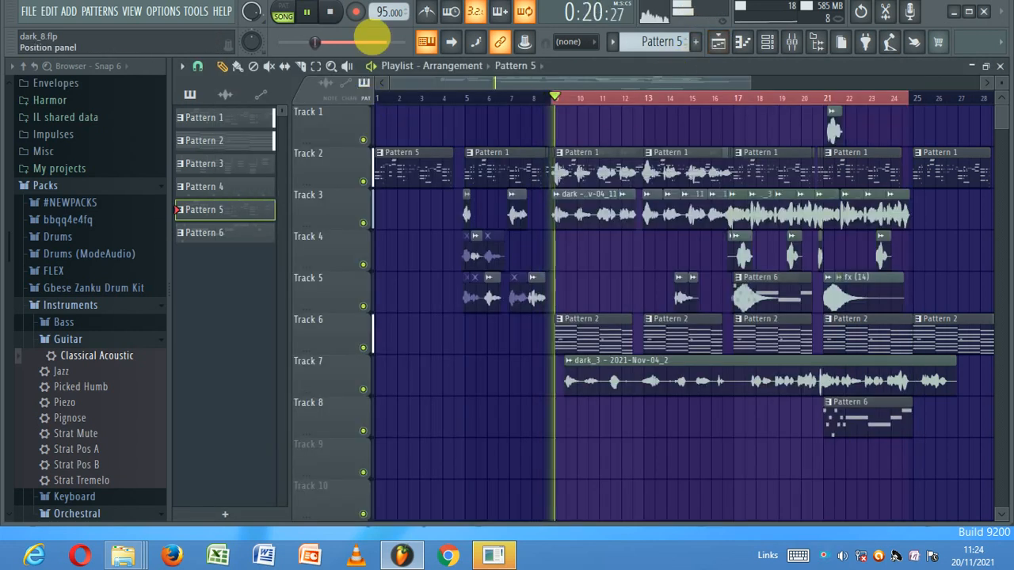
click(332, 13)
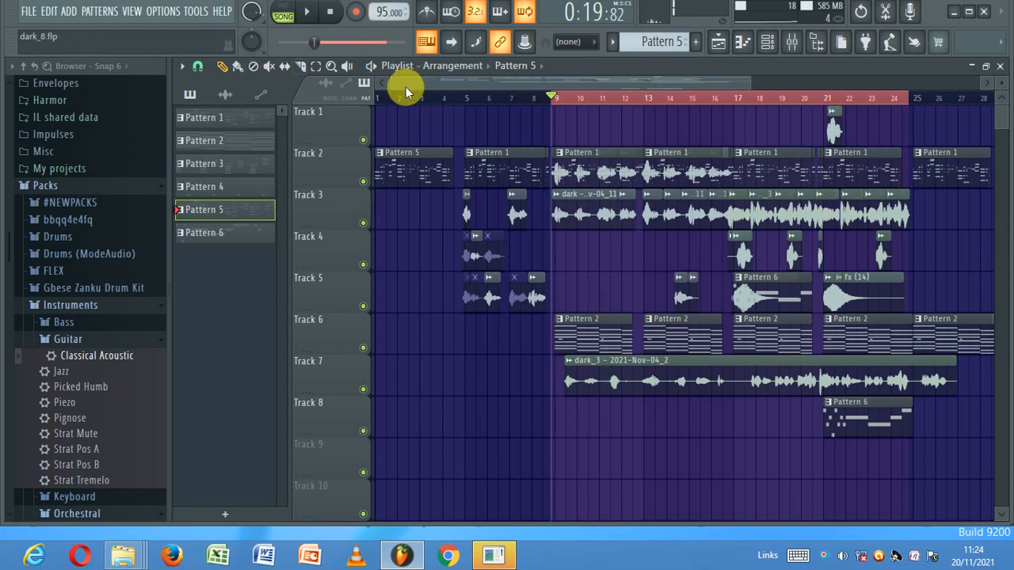
drag(409, 96, 380, 117)
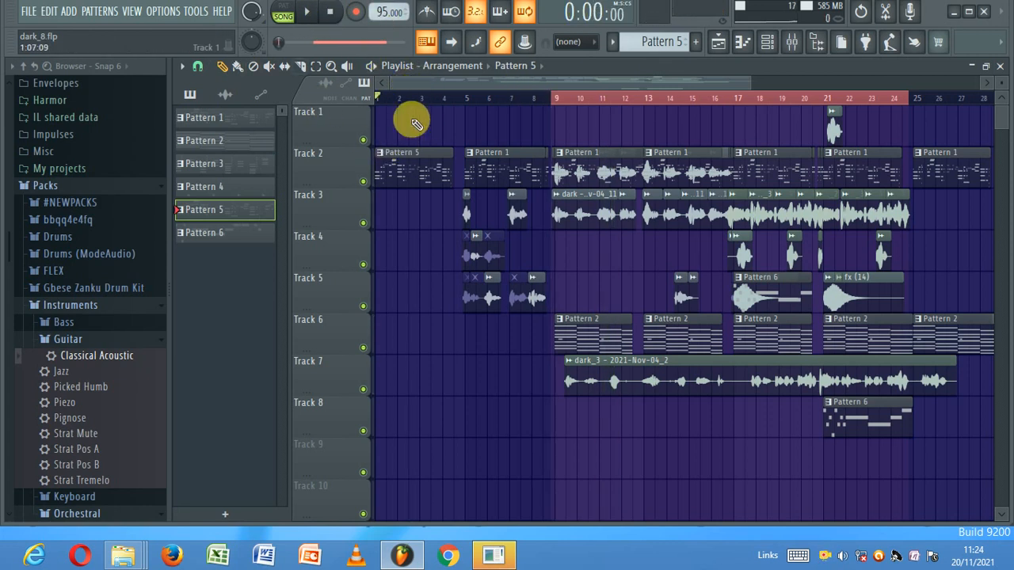
click(311, 14)
- Reopen the mixer and bring up the Master insert's Fruity parametric EQ 2
click(791, 41)
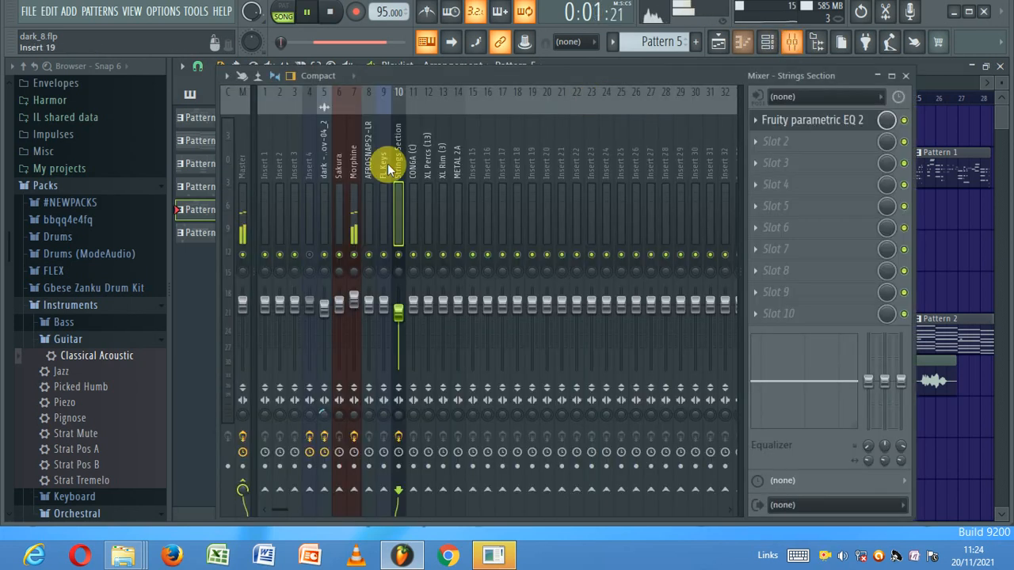
click(250, 224)
click(796, 122)
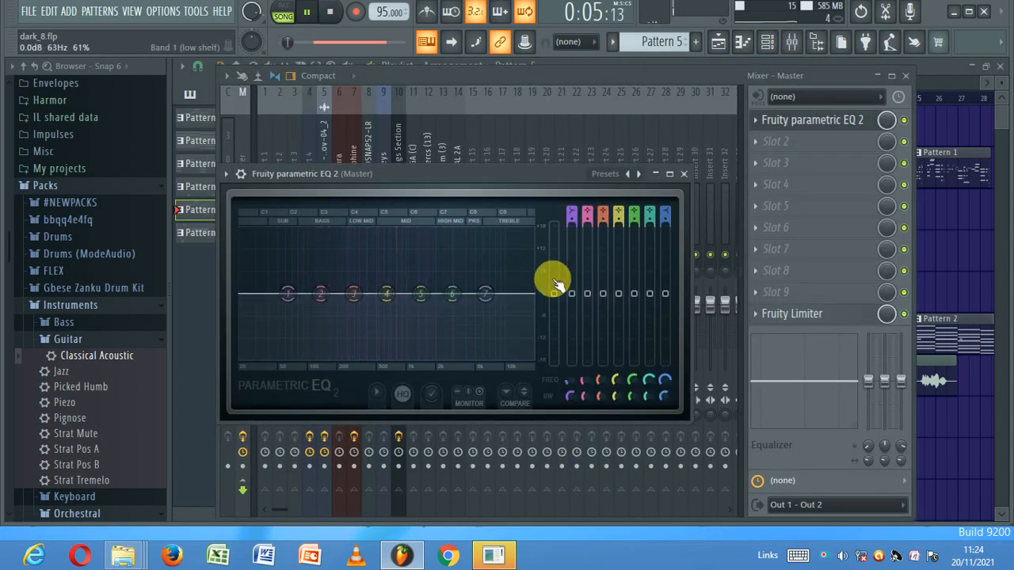
- Nudge the Master EQ's band 5 gain up, then restart playback and reopen the Master EQ
drag(634, 294, 634, 273)
click(341, 144)
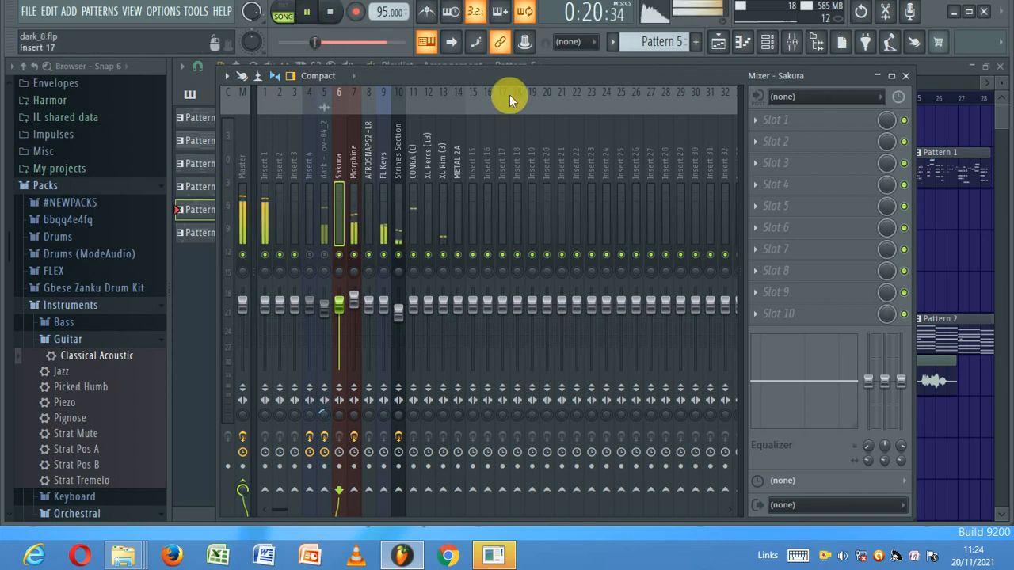
click(337, 12)
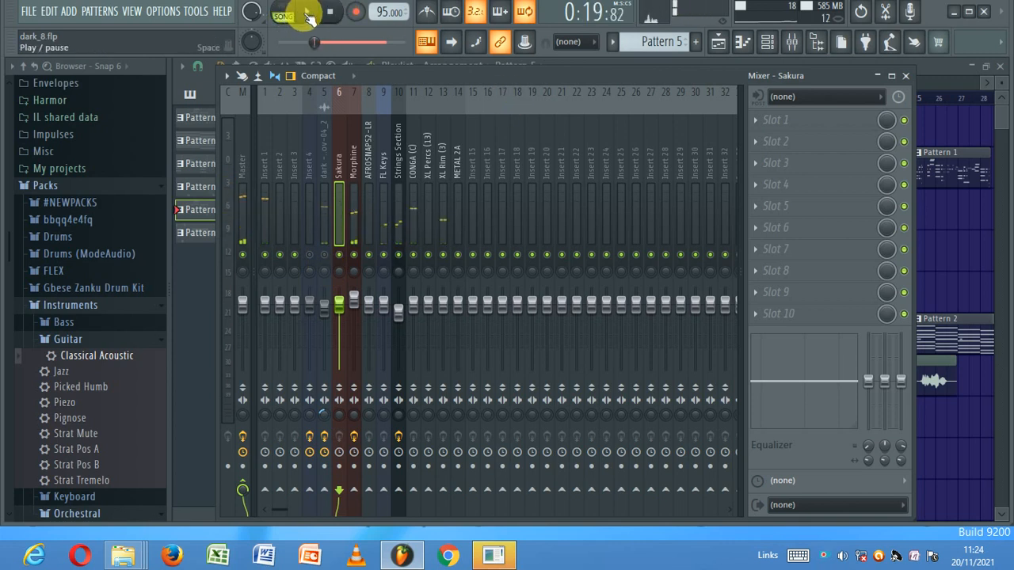
click(307, 14)
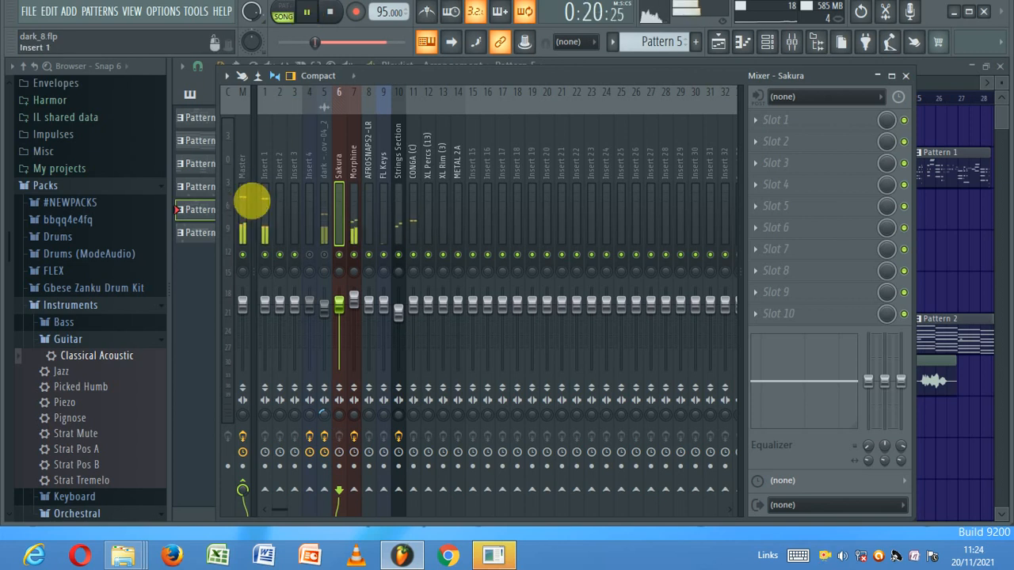
click(243, 213)
click(792, 119)
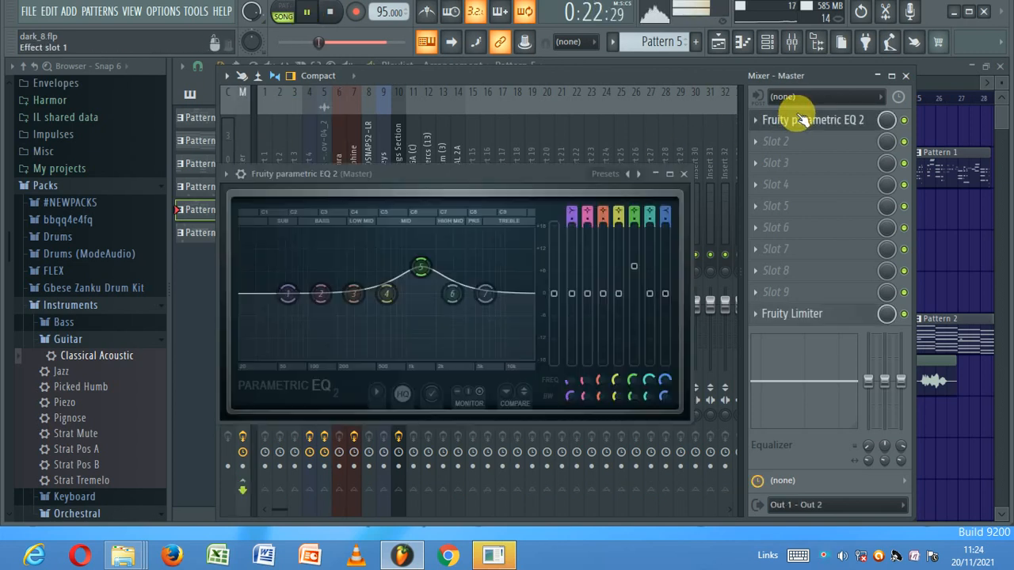
- Settle band 5 at about 8.3 dB near 1282 Hz, stop playback and return to the mixer
drag(421, 267, 420, 253)
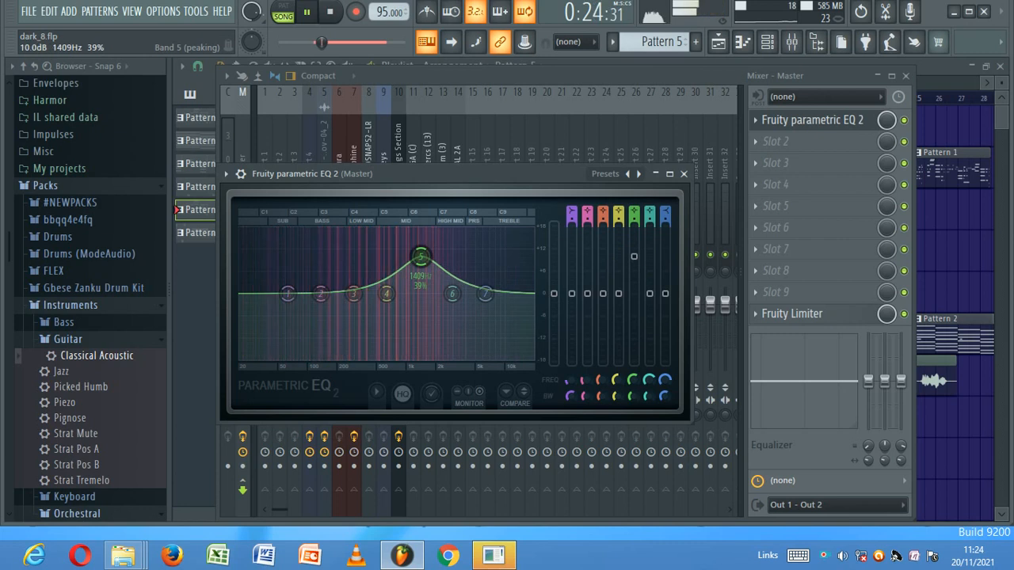
drag(633, 252, 634, 263)
drag(635, 383, 635, 379)
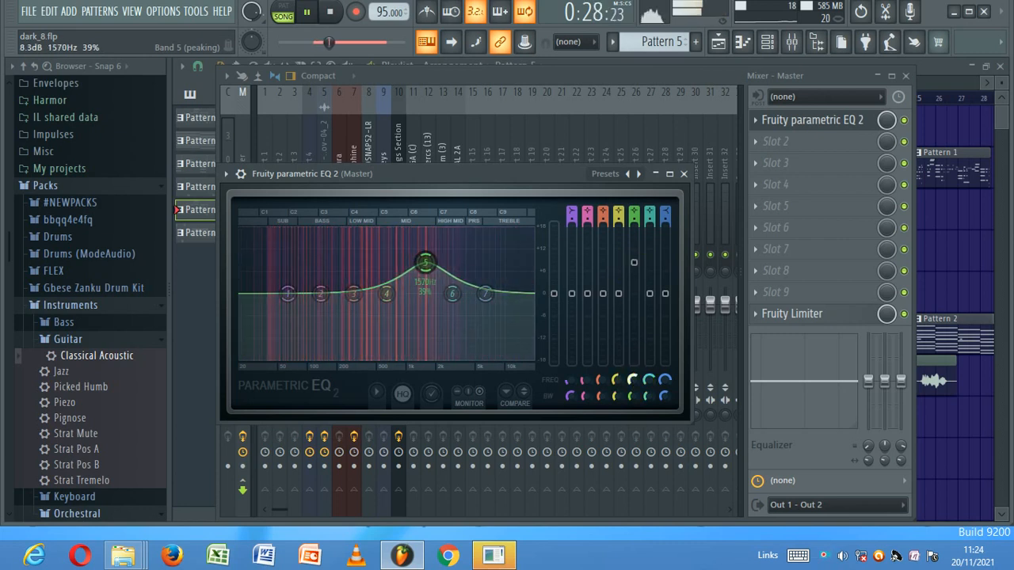
click(620, 292)
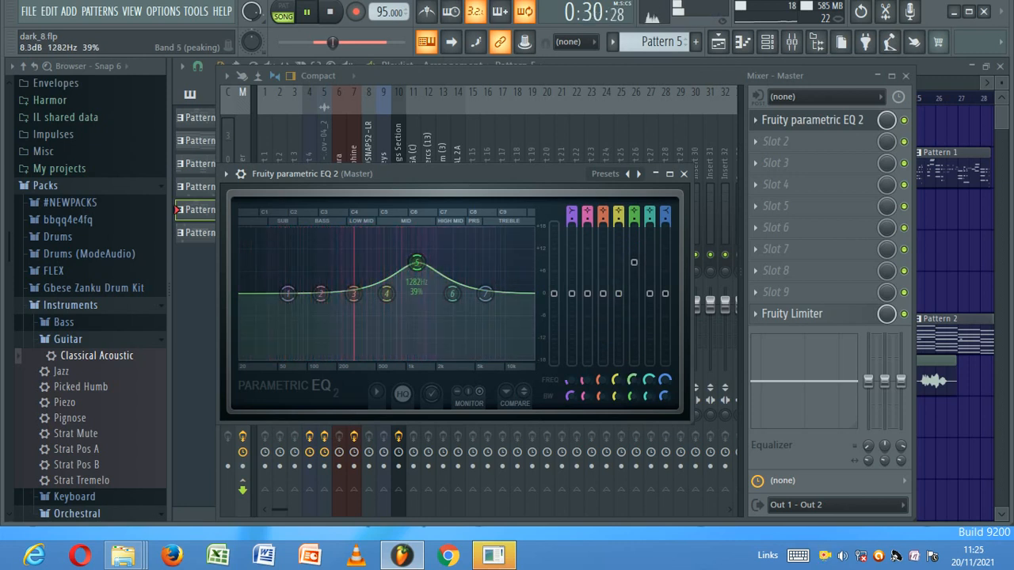
click(331, 13)
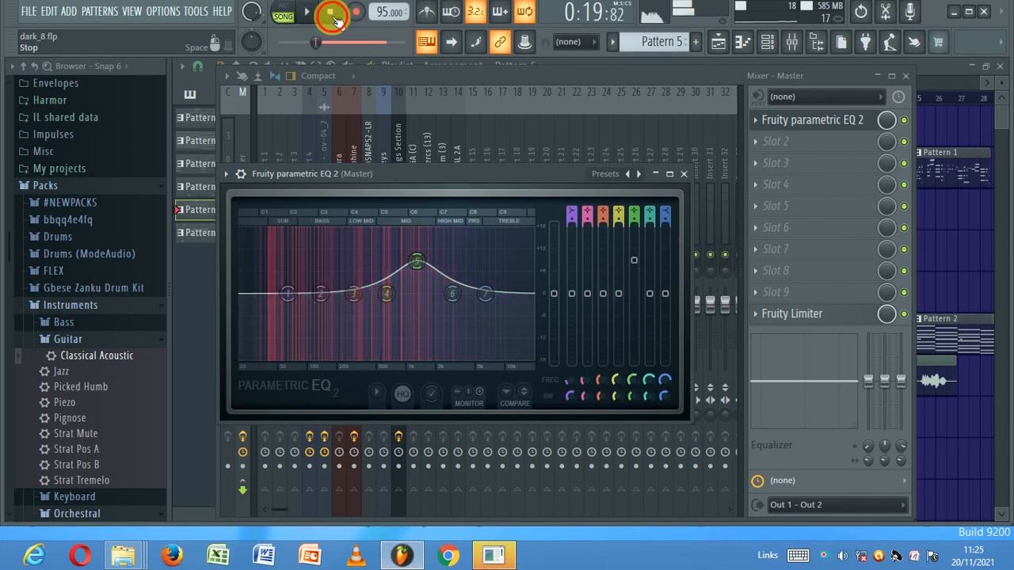
click(443, 77)
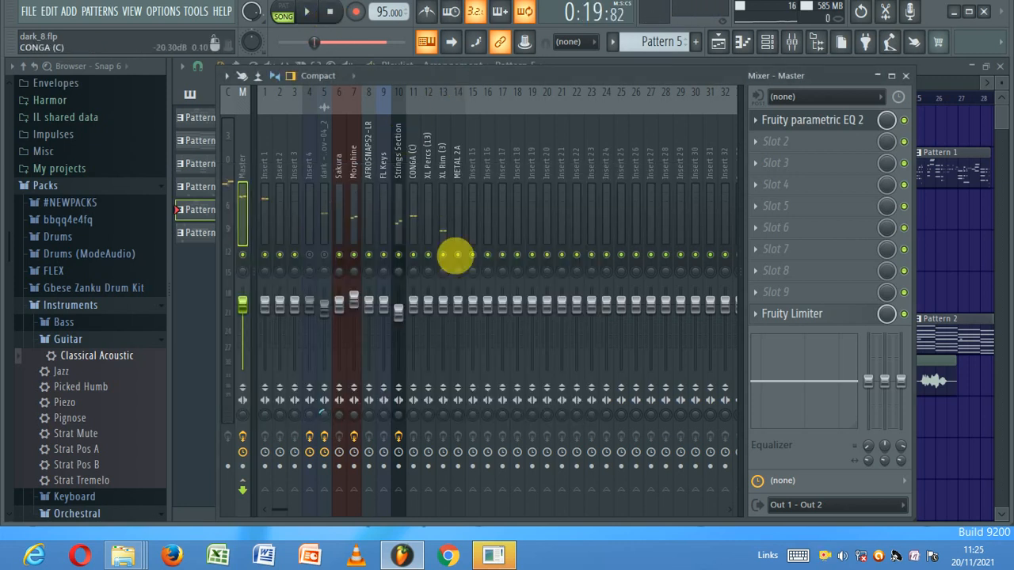
- Select the Strings Section insert, audition it and check its parametric EQ
click(396, 231)
right_click(354, 19)
click(306, 11)
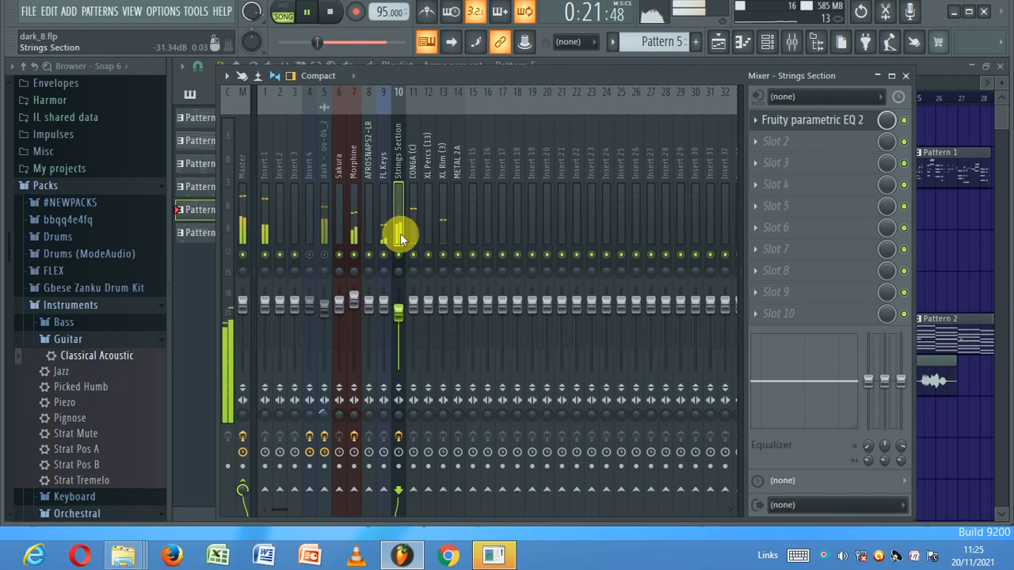
click(330, 11)
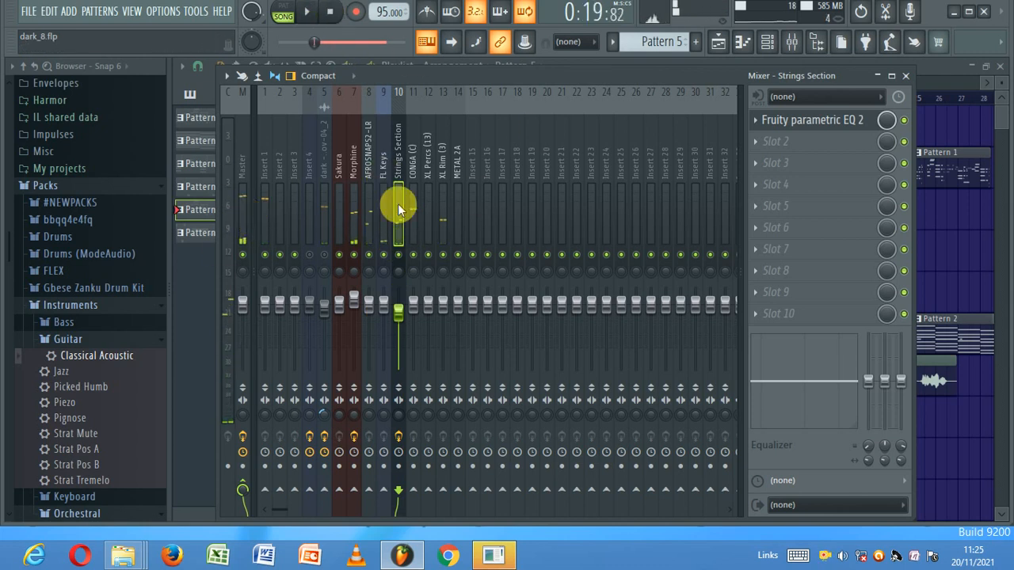
click(858, 120)
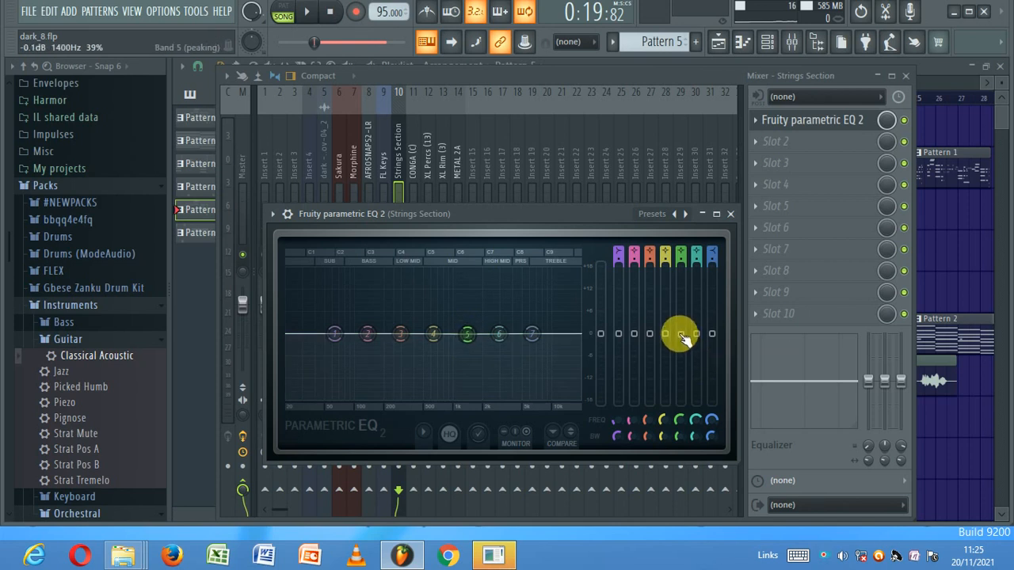
click(403, 160)
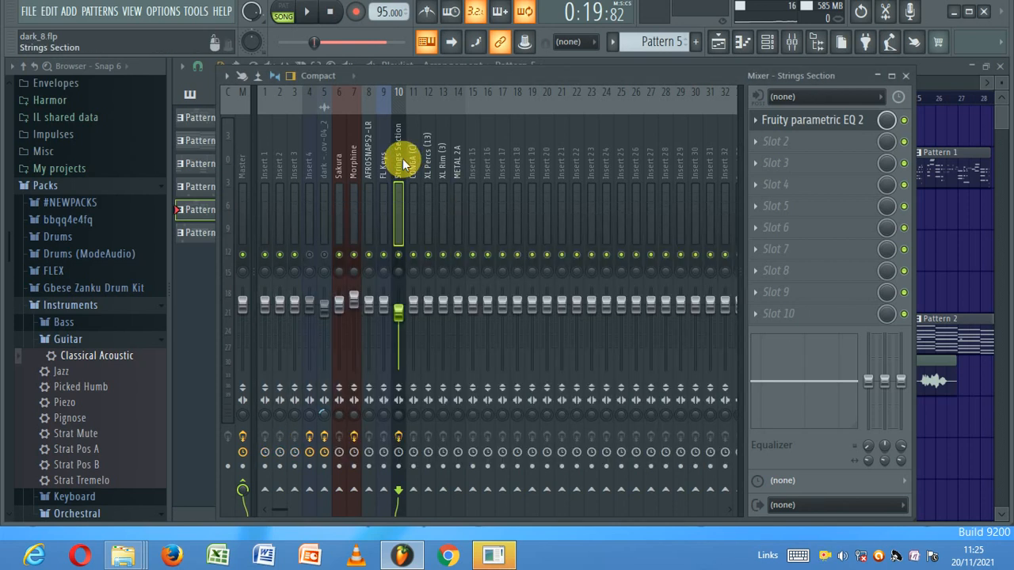
click(307, 11)
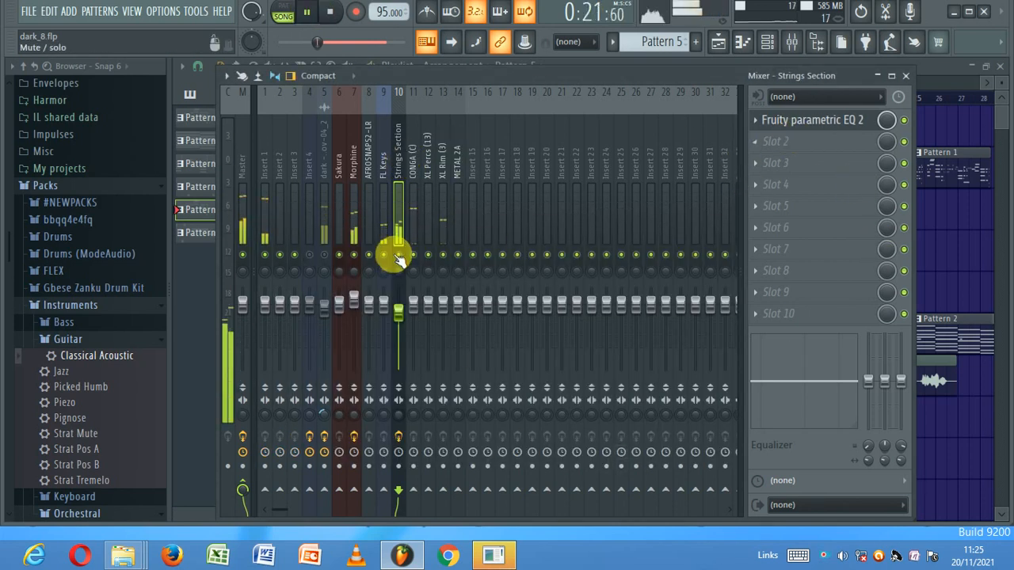
- Cut Strings Section band 5 by about 5.4 dB and add an -18 dB low shelf at 66 Hz
click(792, 120)
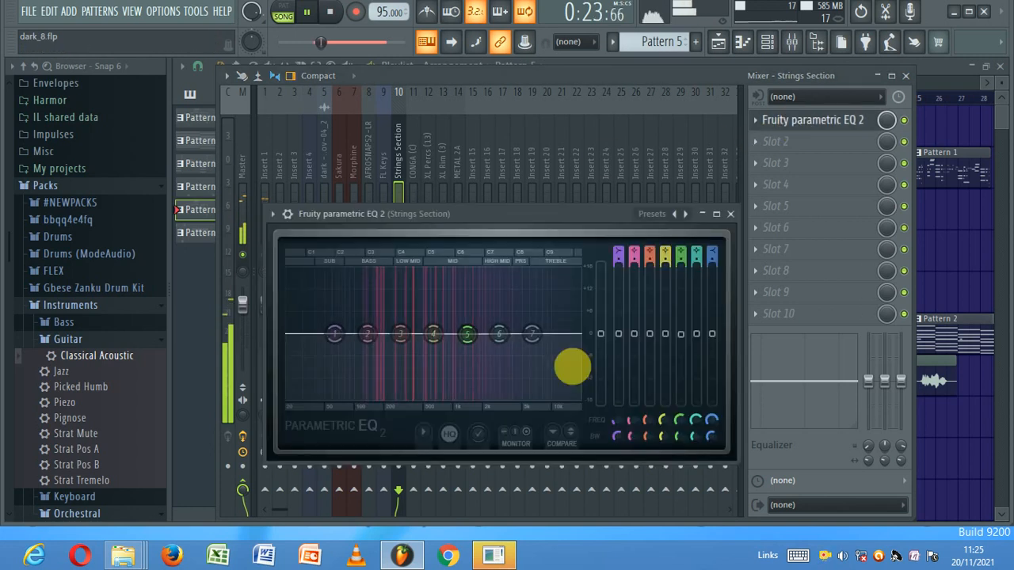
drag(686, 335, 681, 360)
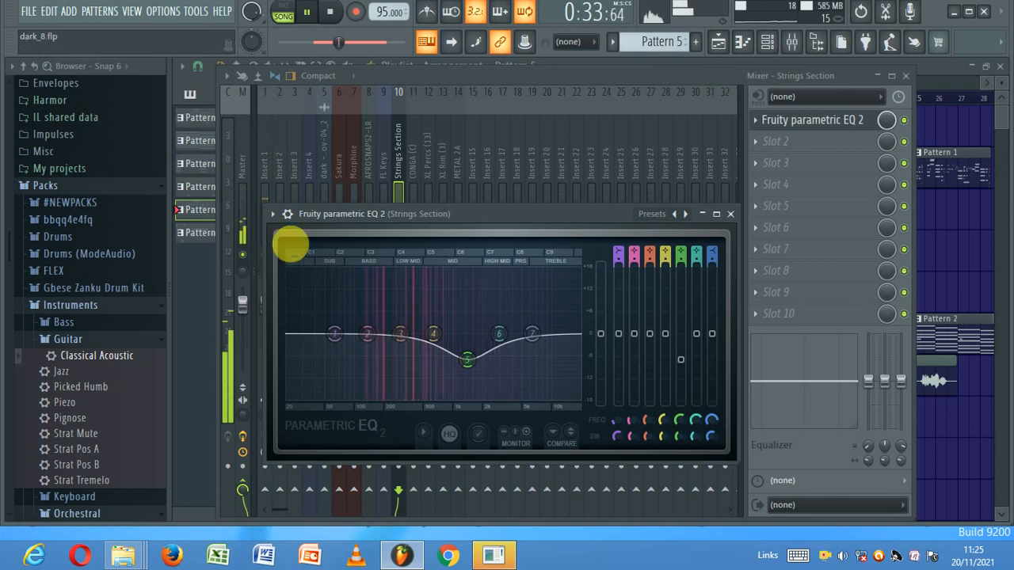
drag(334, 334, 365, 396)
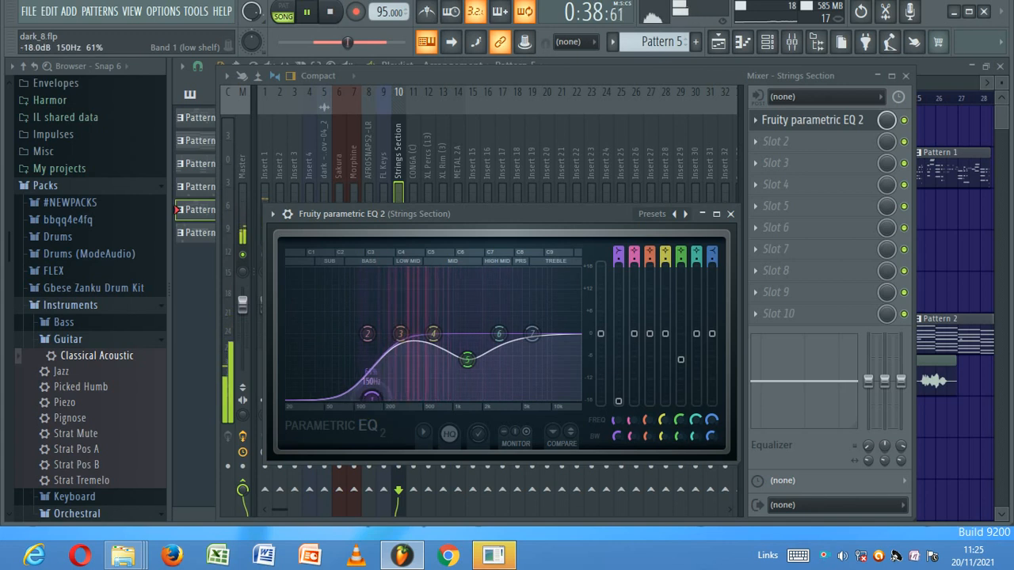
click(401, 192)
click(244, 219)
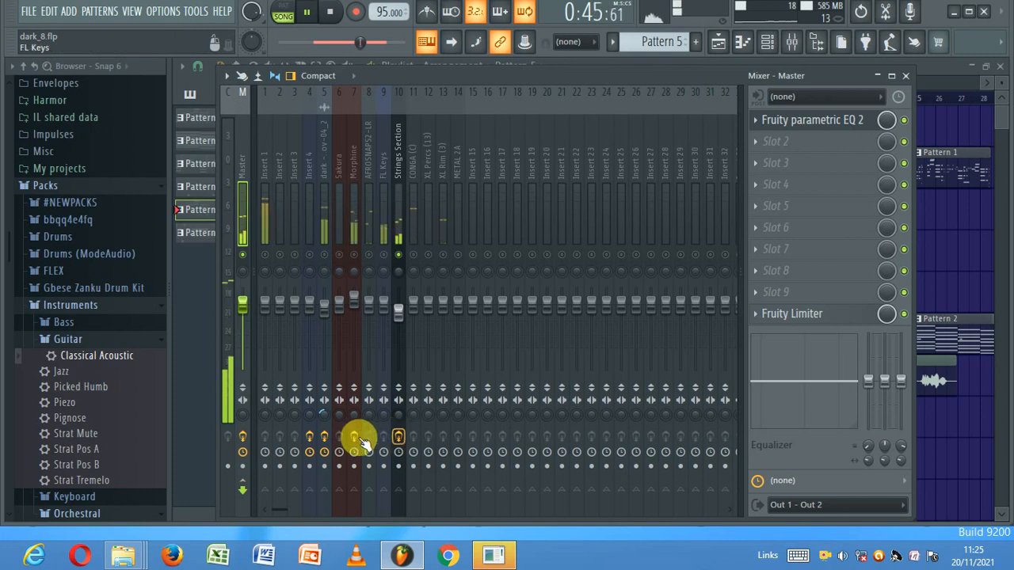
- Select the Strings Section insert and briefly replay the song
click(399, 316)
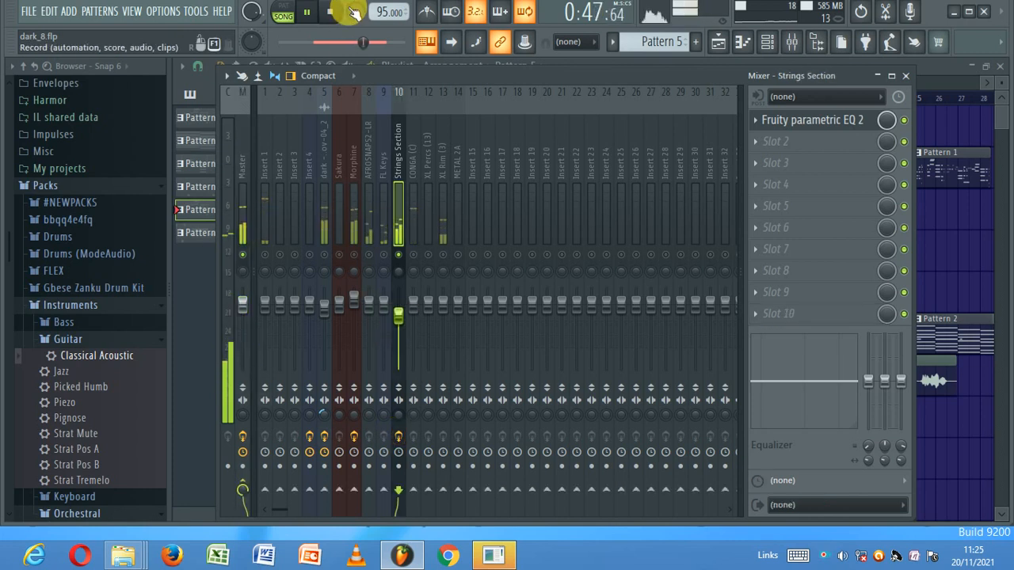
key(space)
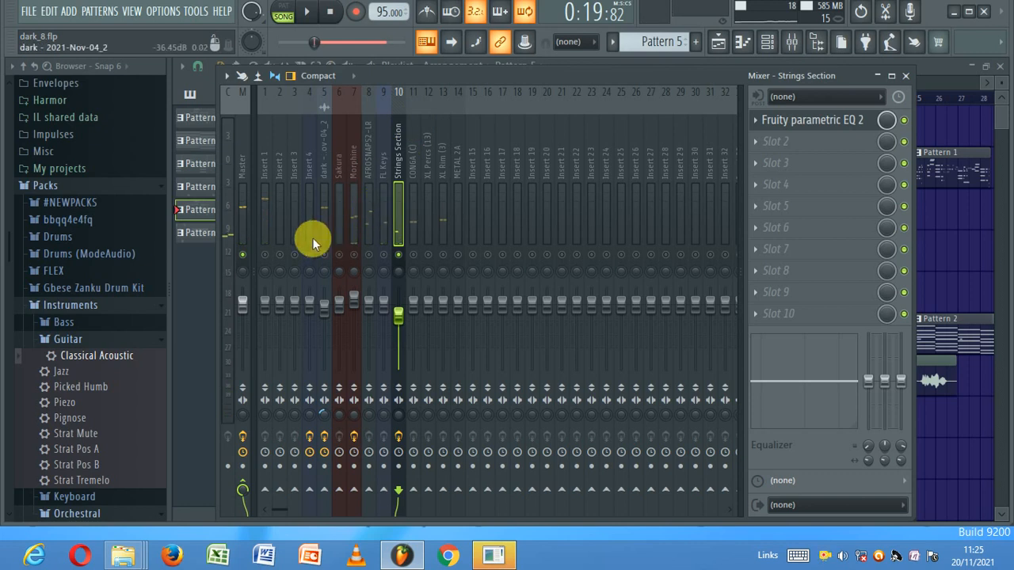
click(308, 13)
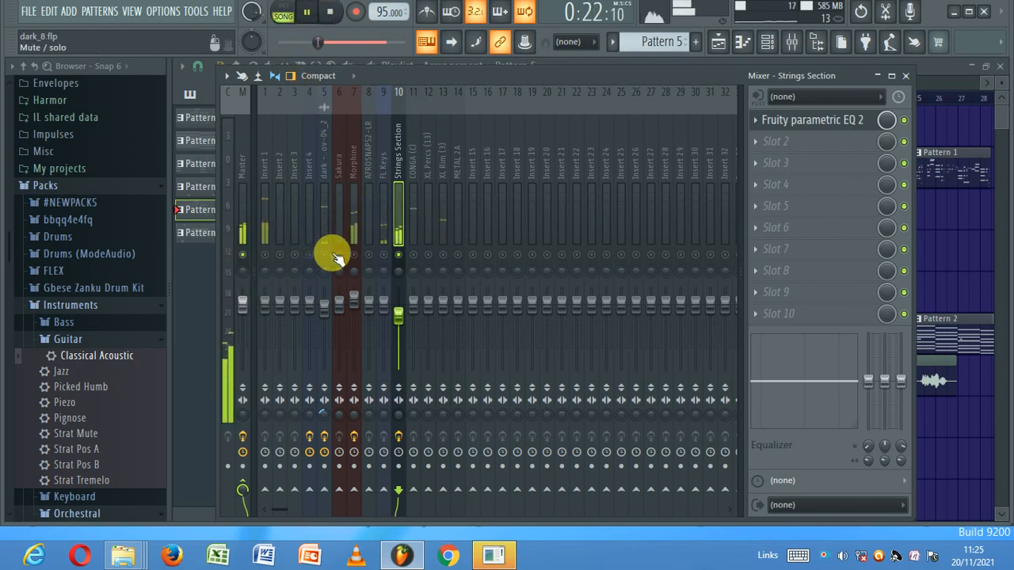
key(space)
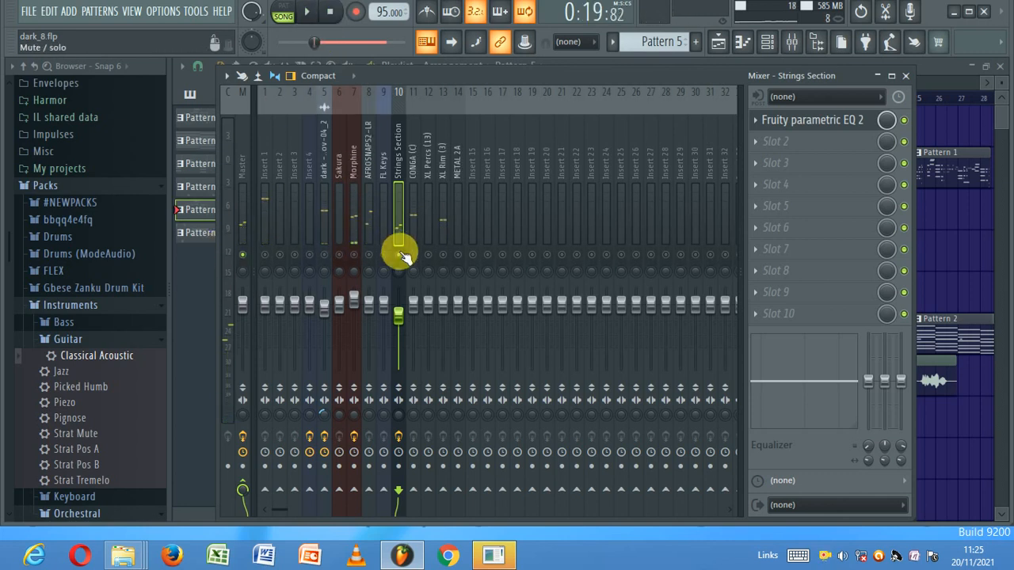
- Release the Strings Section solo and return the Master EQ's band 5 to about 0 dB
right_click(399, 254)
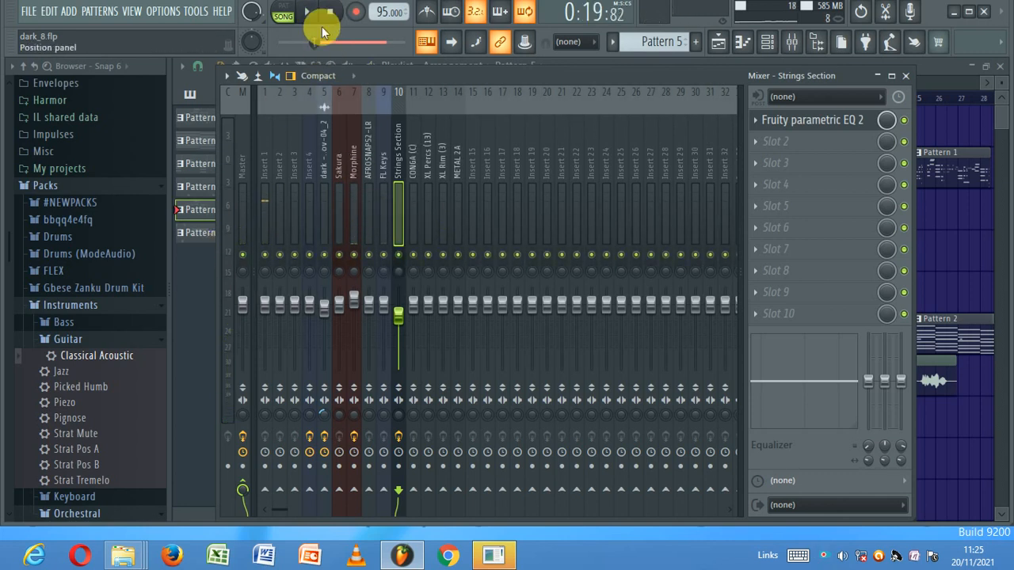
click(306, 13)
click(242, 233)
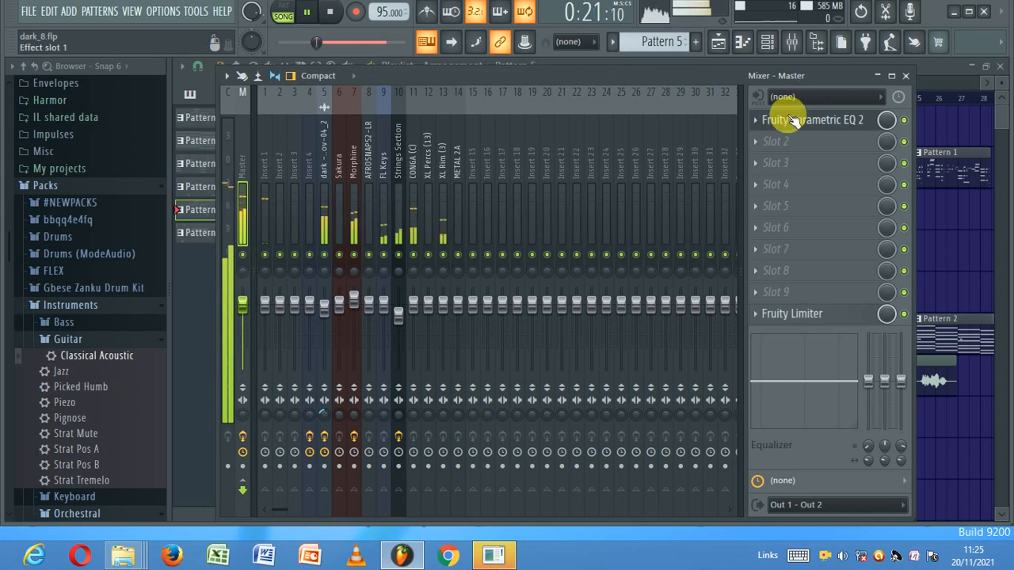
click(784, 122)
drag(416, 283, 417, 293)
- Mute the vocal track on insert 5
click(331, 137)
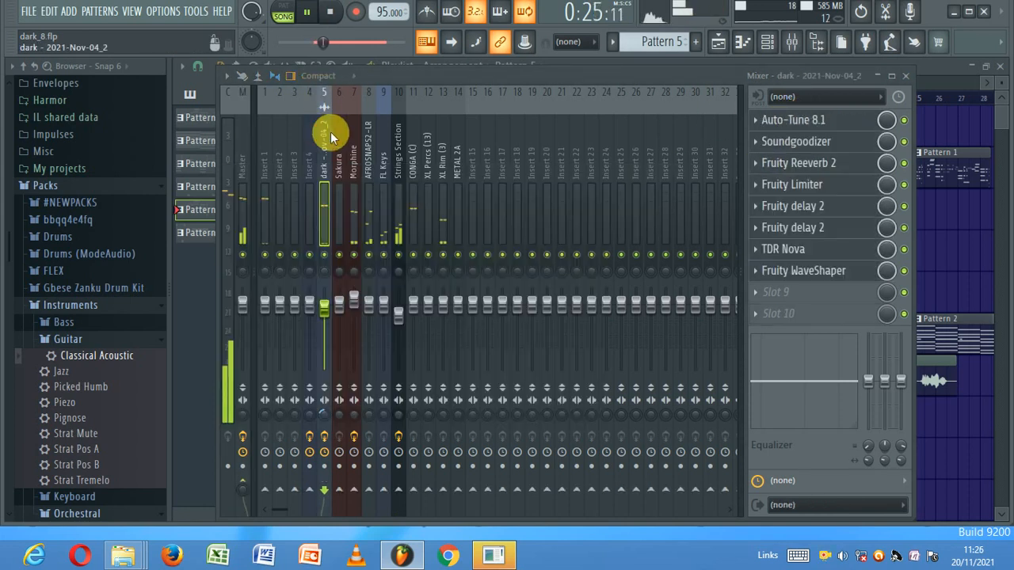
click(328, 313)
click(324, 257)
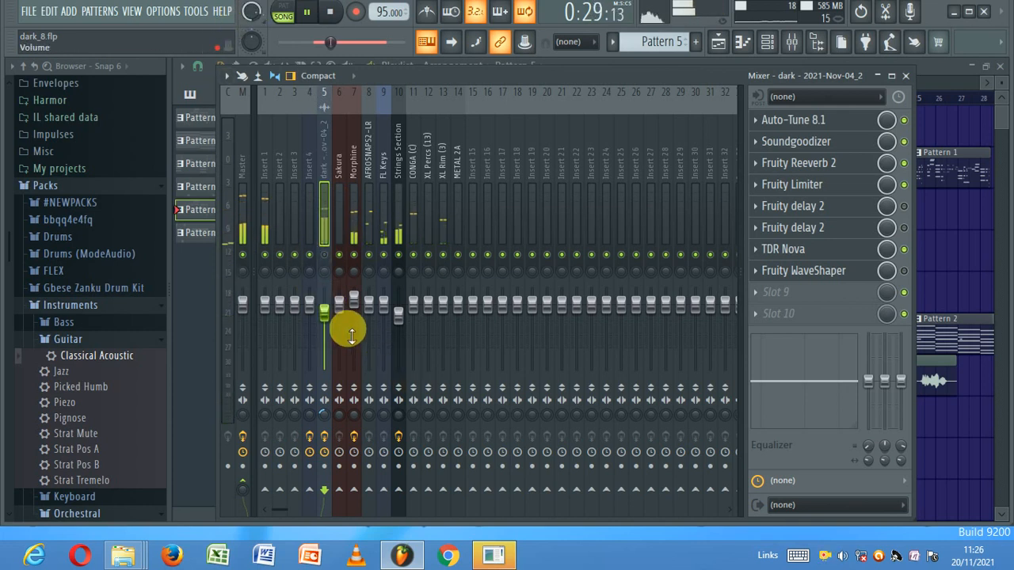
- Open the Morphine track's parametric EQ and move band 1 up to about 190 Hz
click(353, 301)
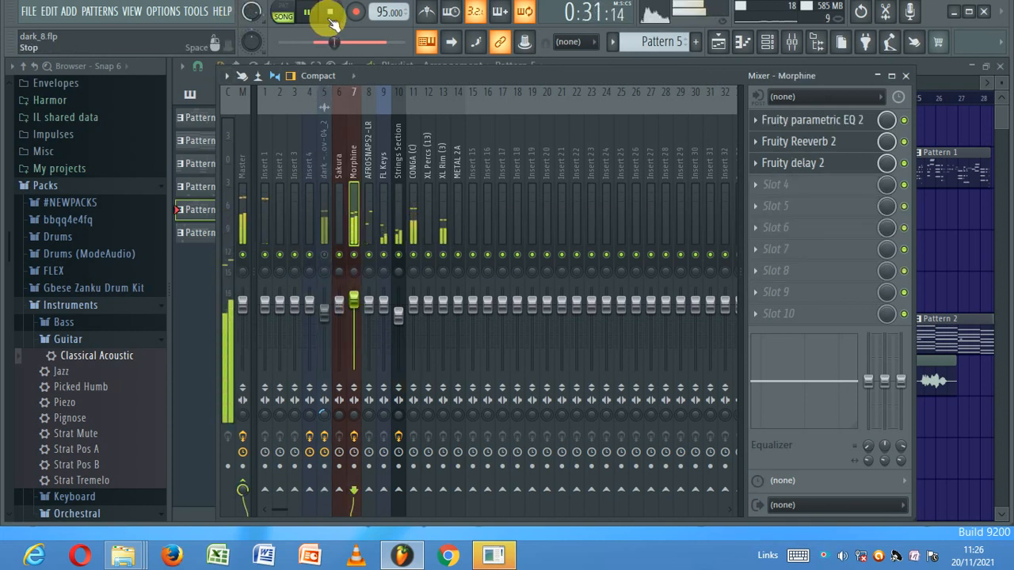
click(332, 17)
click(354, 303)
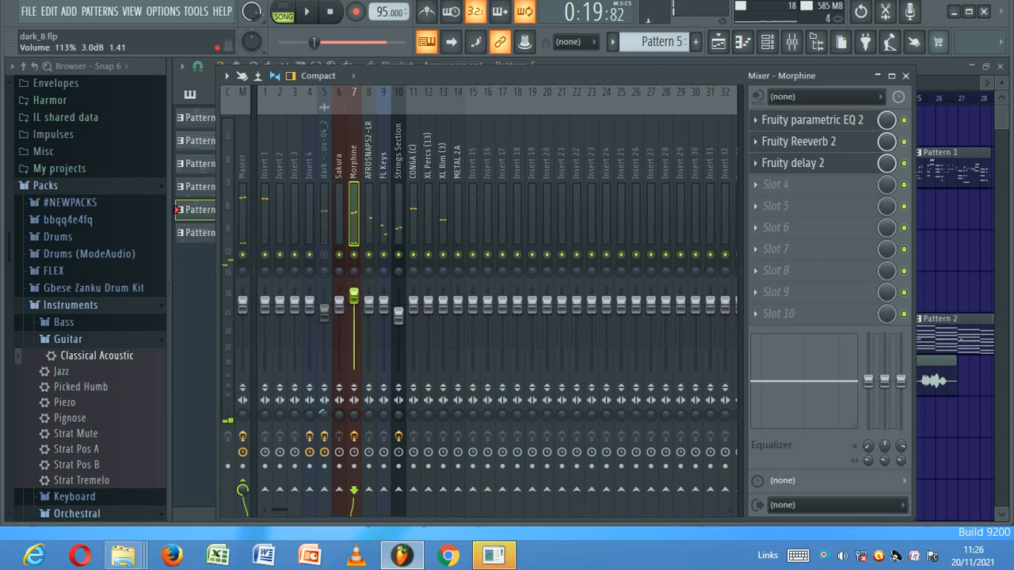
click(305, 11)
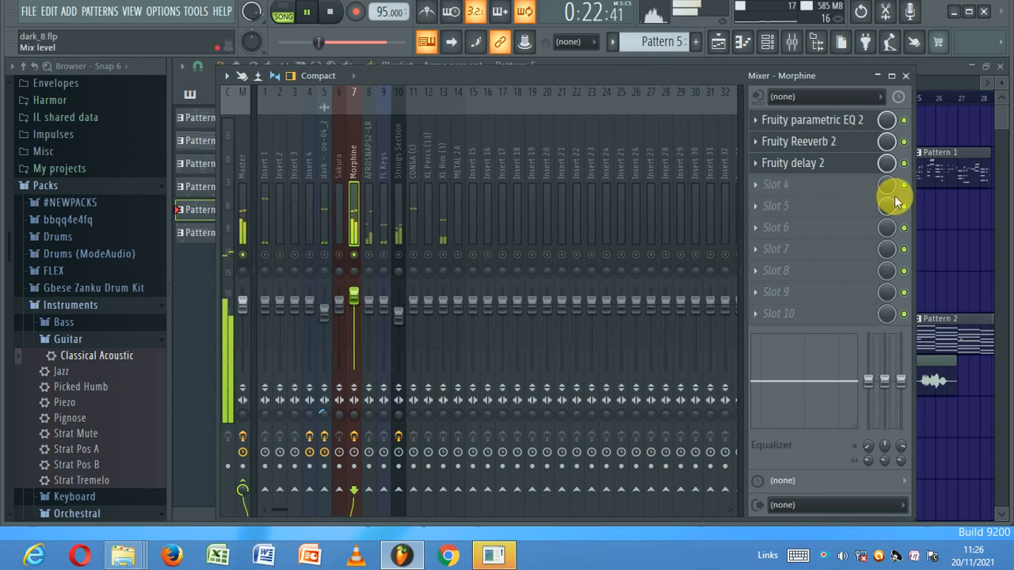
click(837, 122)
drag(276, 318, 302, 320)
- Push the Morphine low cut higher, dip band 3, and unmute the Strings Section
drag(318, 266, 324, 274)
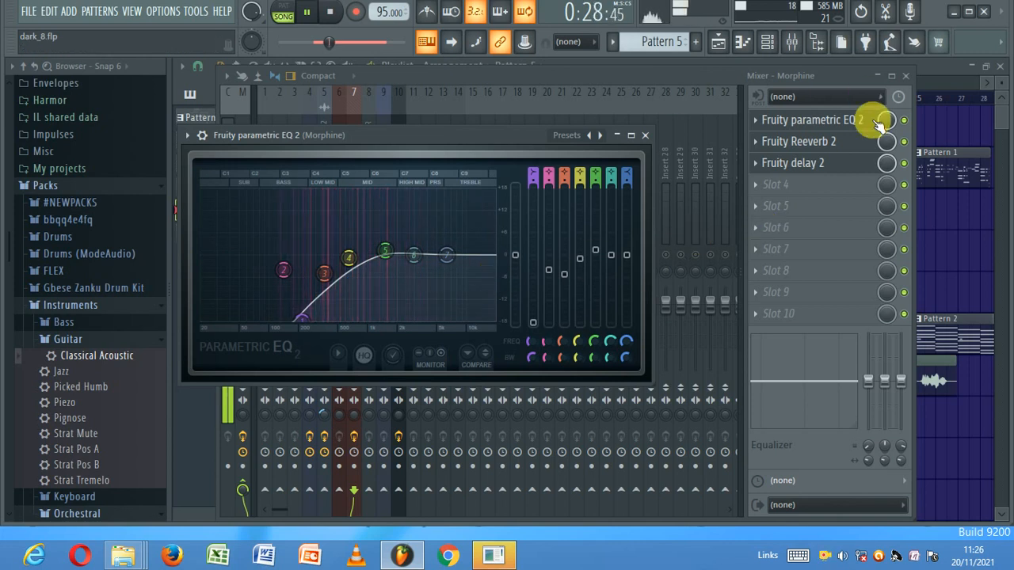
click(496, 88)
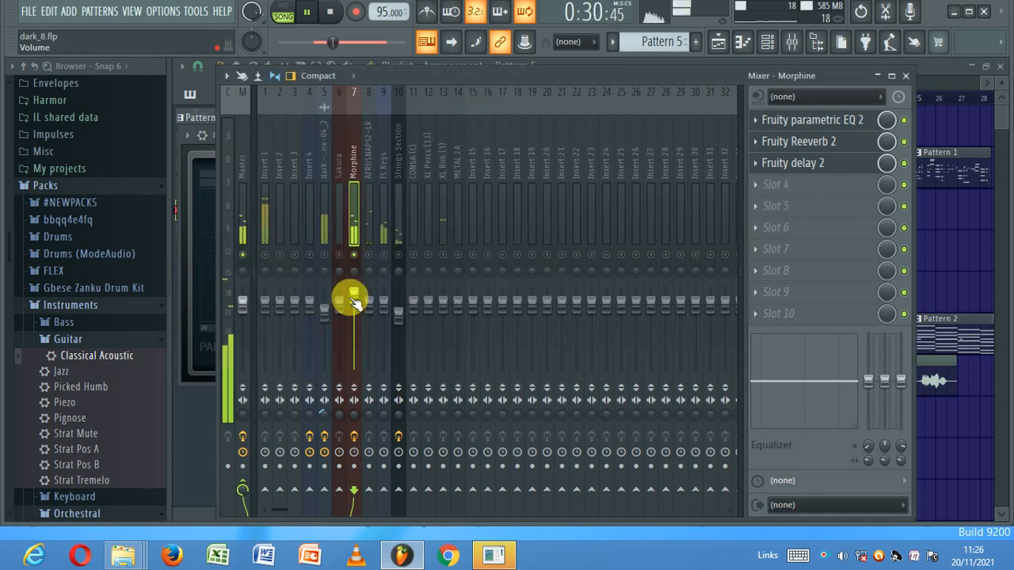
click(398, 255)
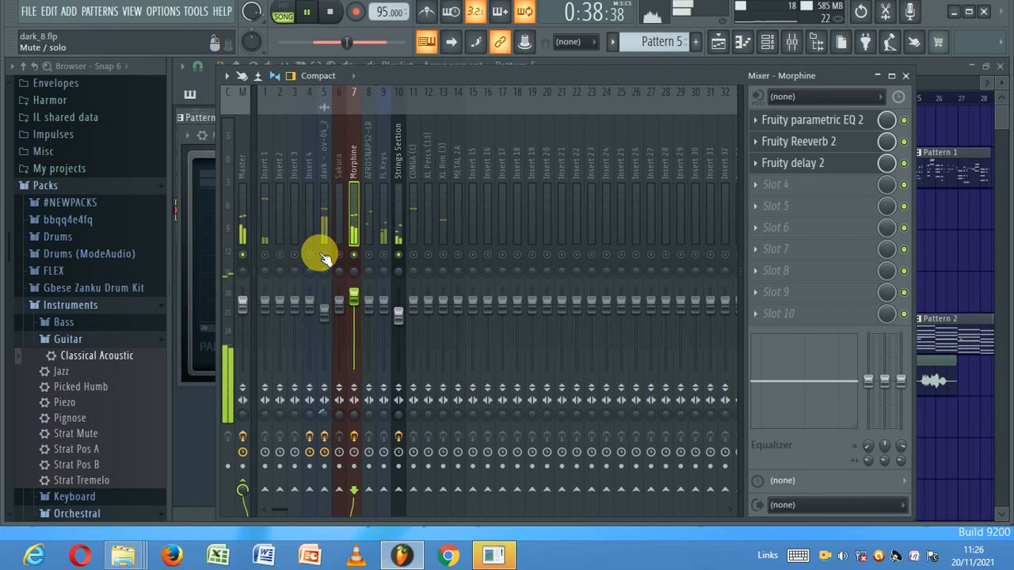
- Unmute the vocal and FL Keys tracks and replay the song with Master selected
click(324, 255)
click(327, 315)
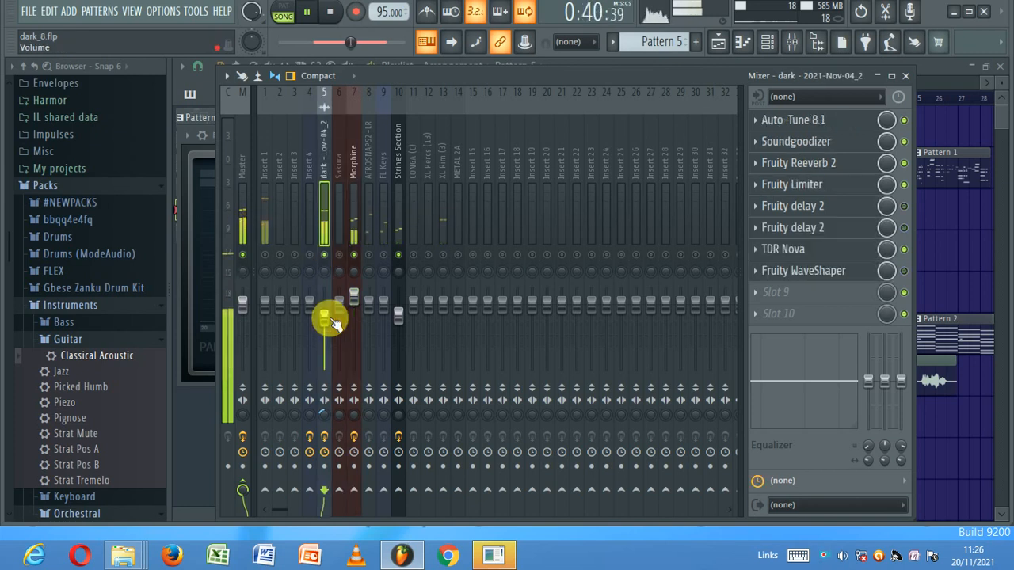
click(329, 13)
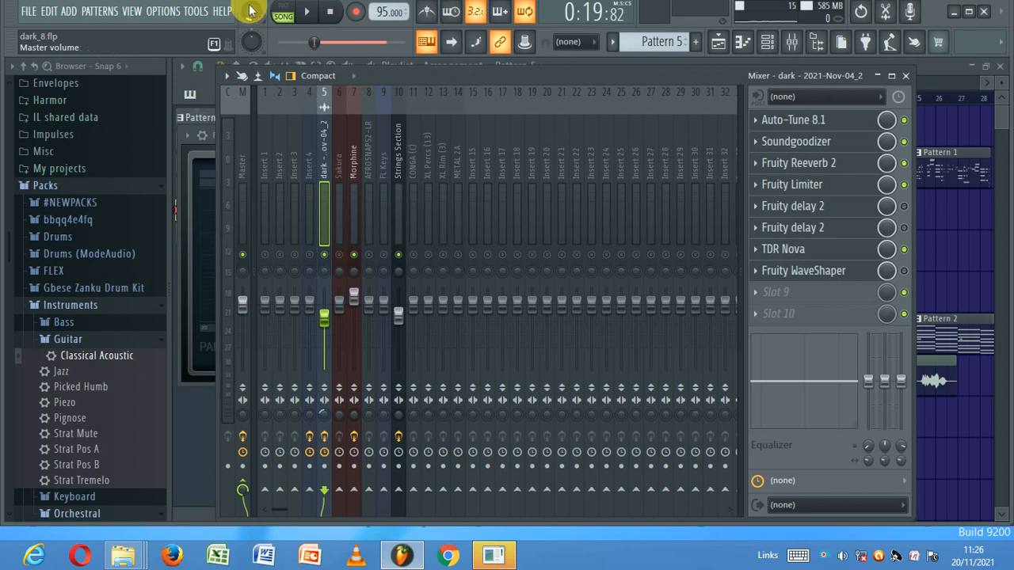
click(239, 415)
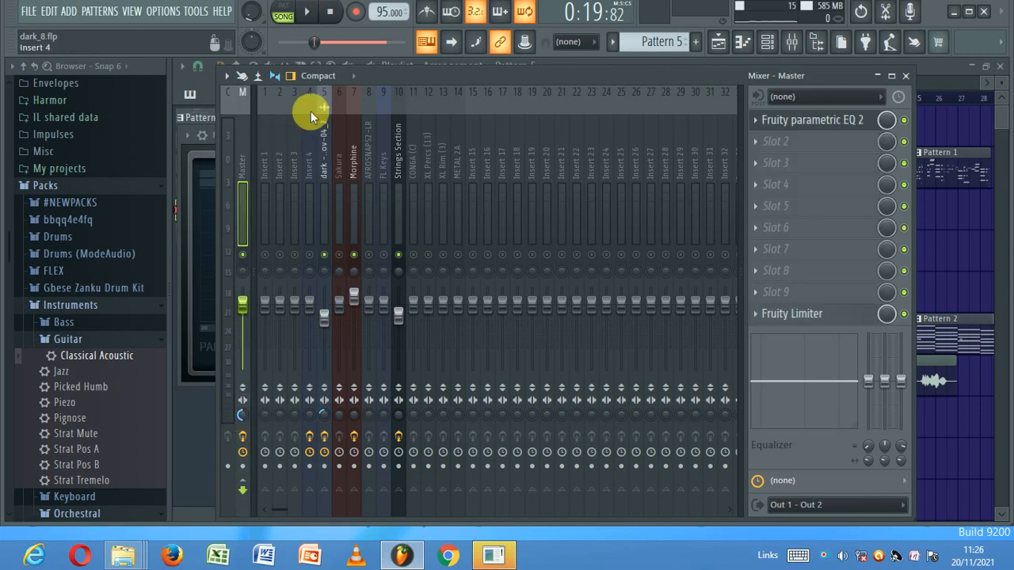
click(307, 13)
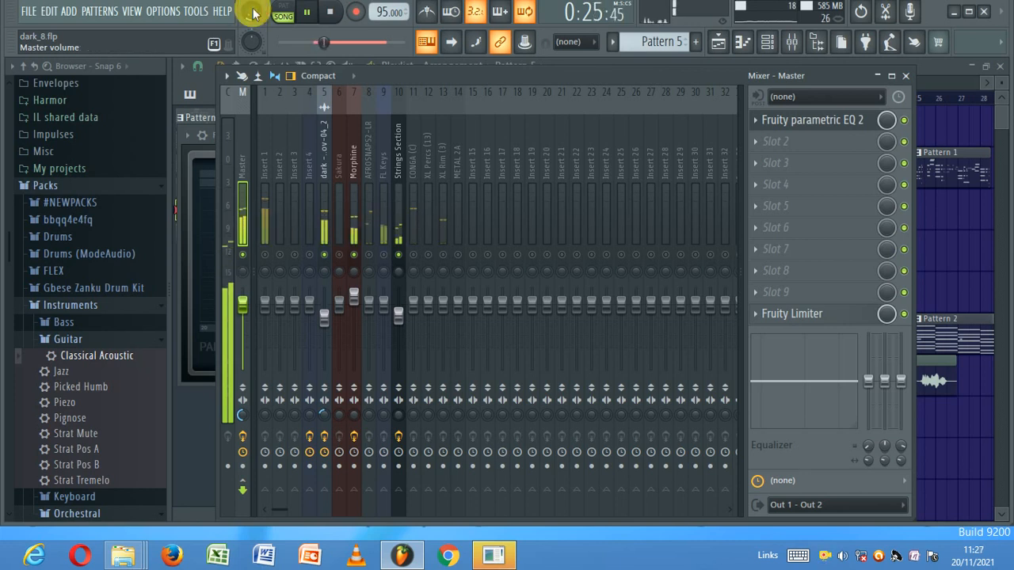
click(383, 255)
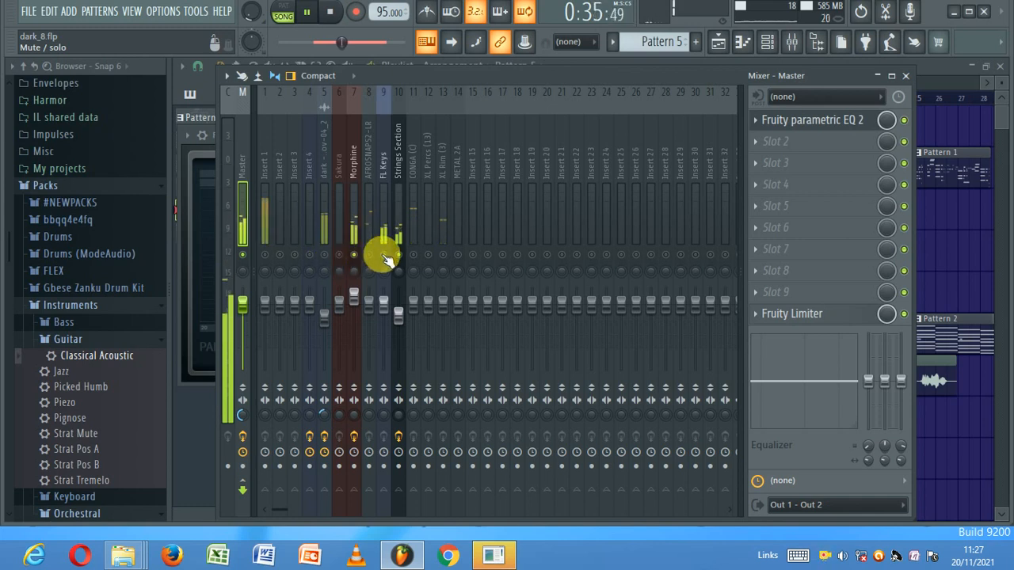
- Load Fruity parametric EQ 2 into the FL Keys track's first effect slot
click(384, 301)
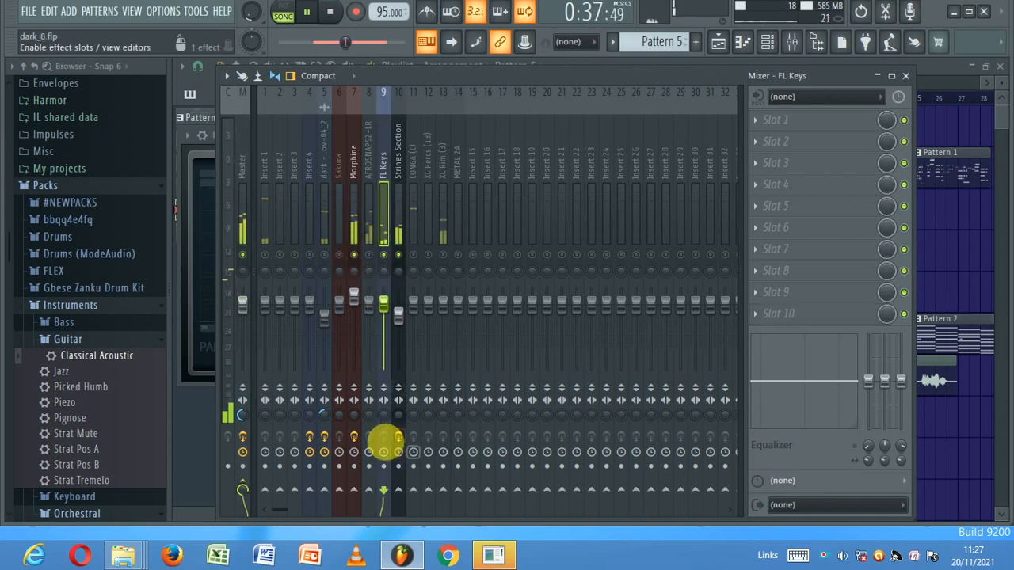
click(329, 11)
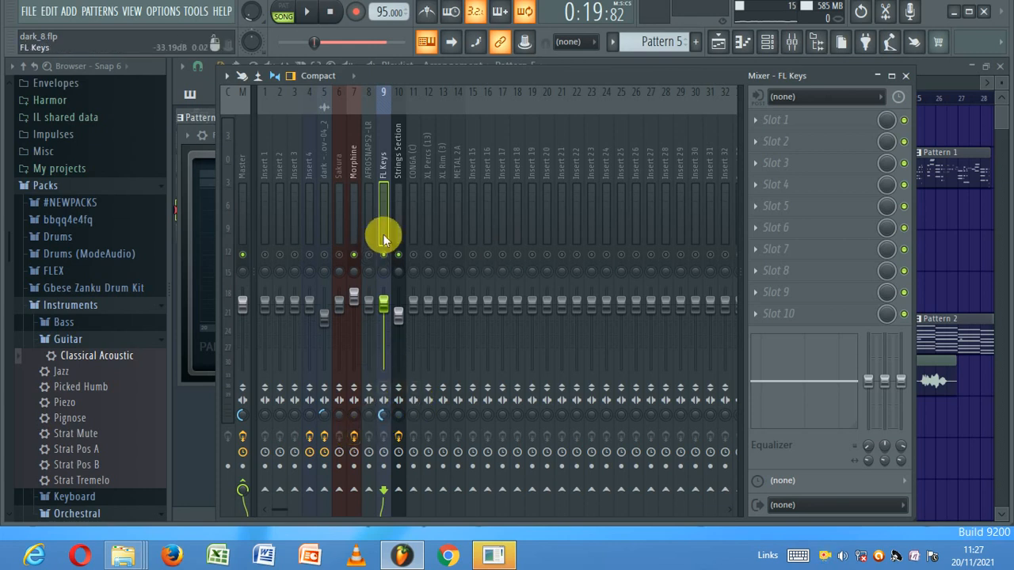
click(765, 119)
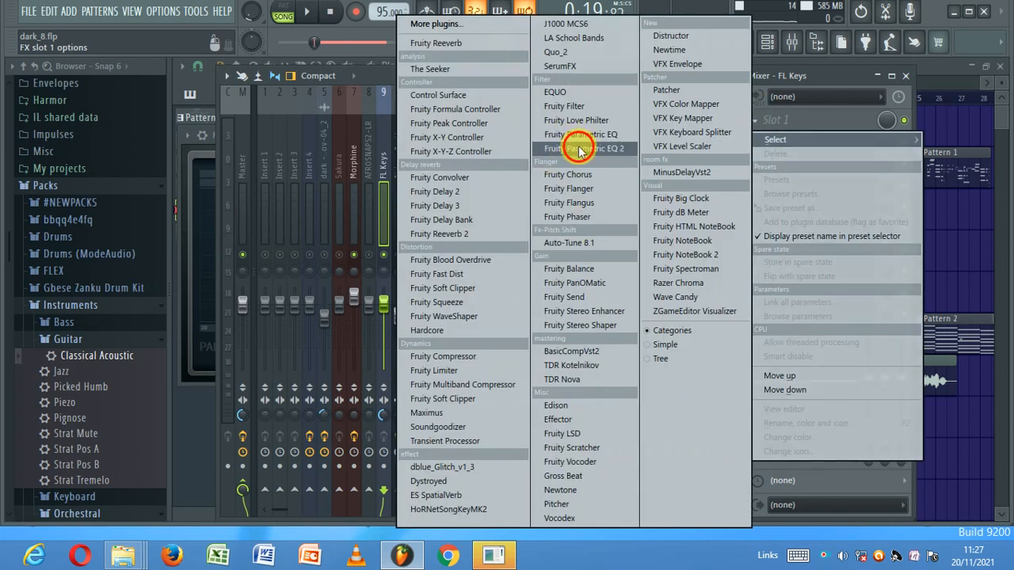
click(579, 150)
click(307, 14)
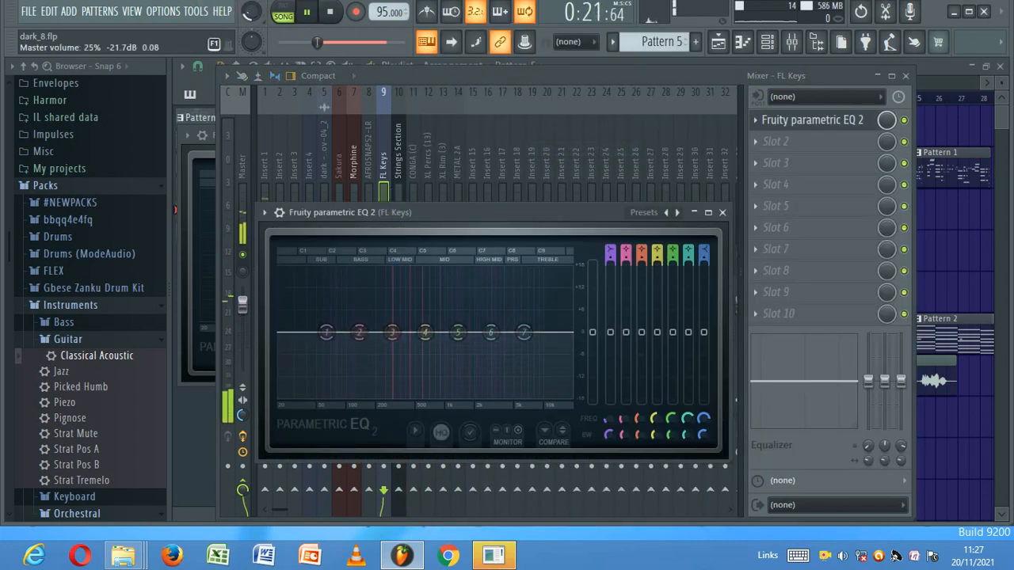
click(329, 11)
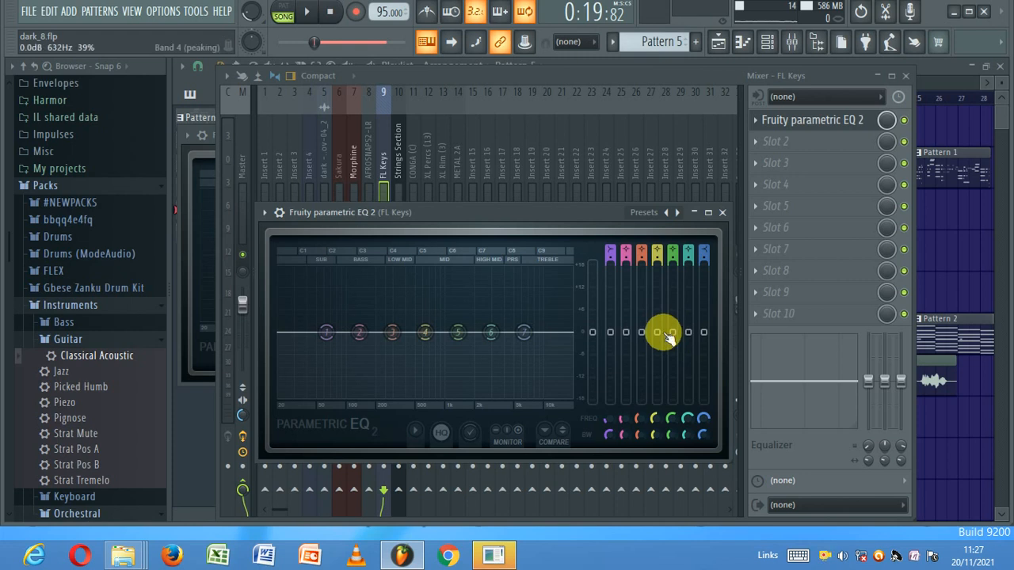
- Boost band 5 about 1.7 dB, drop band 1 fully, band 2 to -4.8 dB, band 3 to -2.0 dB
drag(677, 336, 677, 331)
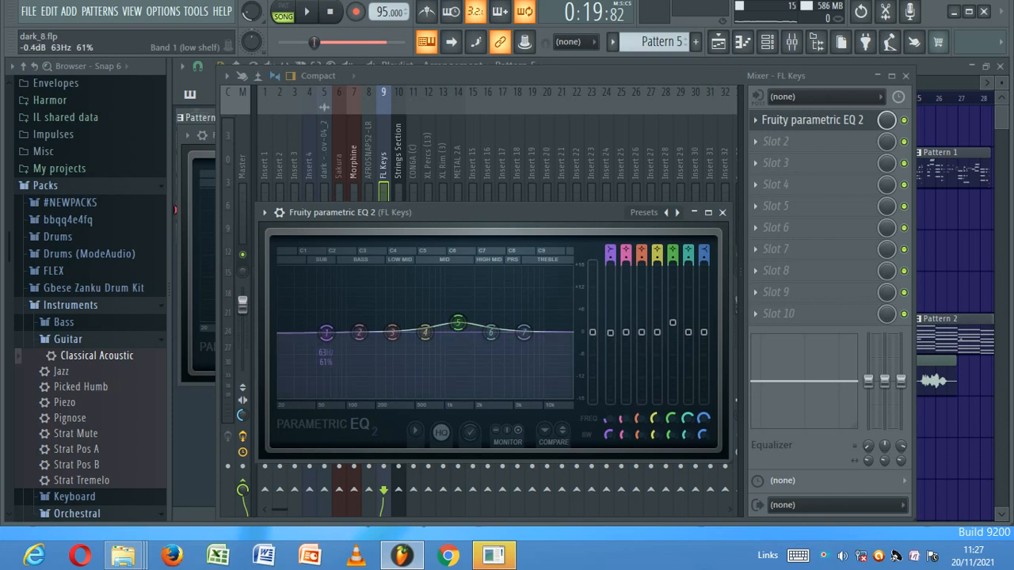
drag(610, 333, 610, 400)
drag(626, 334, 626, 350)
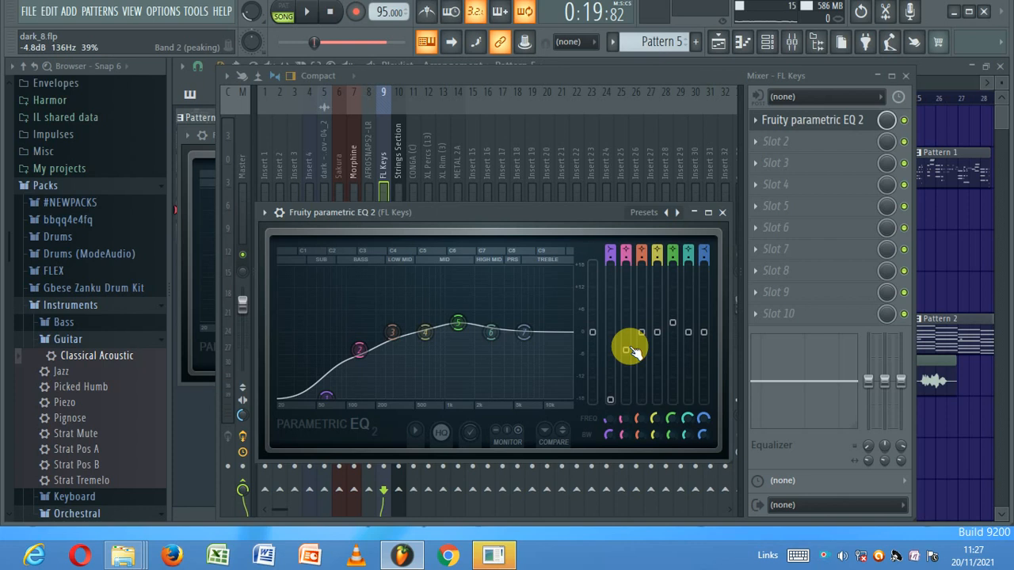
drag(642, 332, 688, 338)
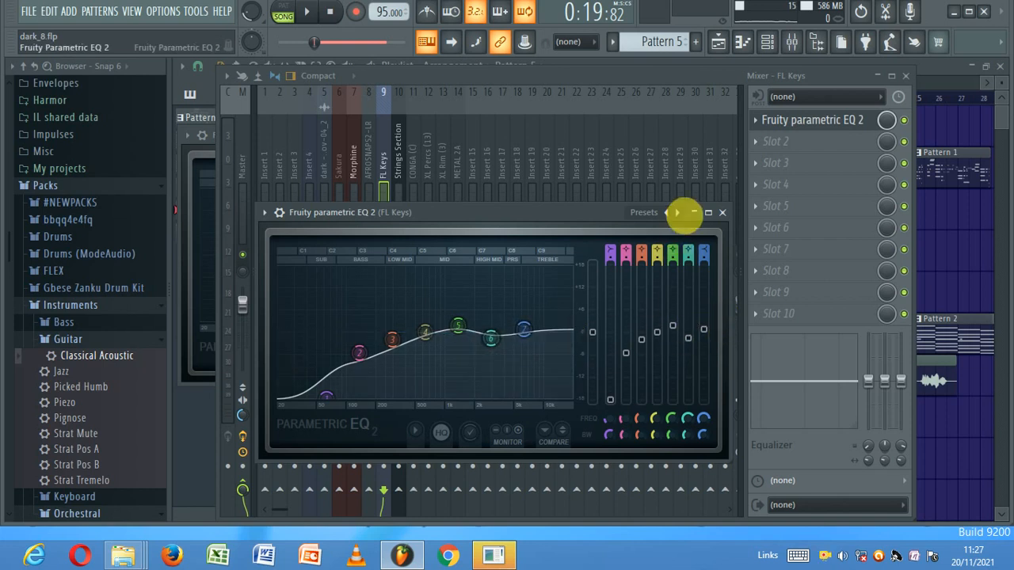
- Bring the playlist forward, start the song, and reopen the mixer showing FL Keys' EQ chain
click(737, 43)
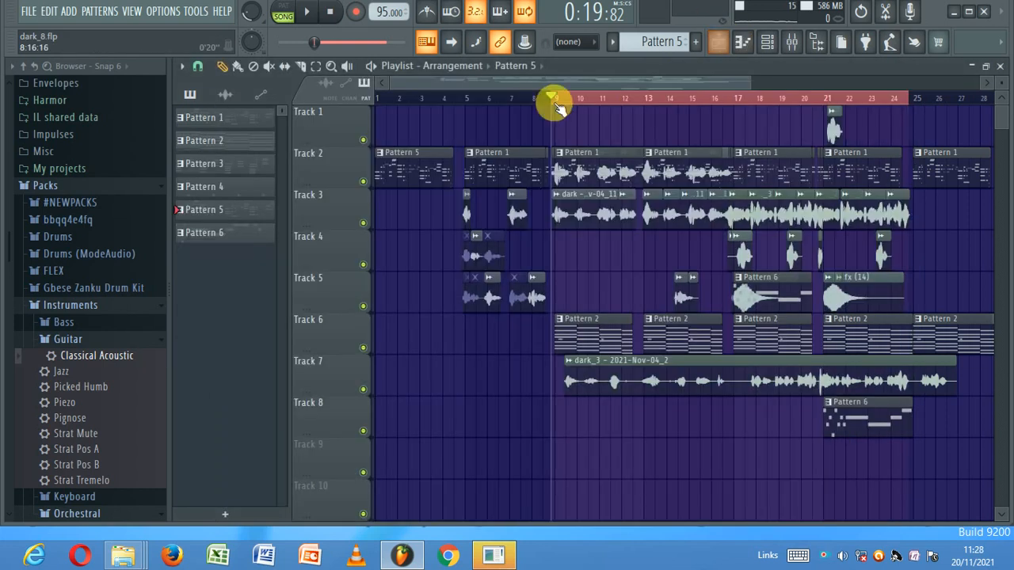
key(space)
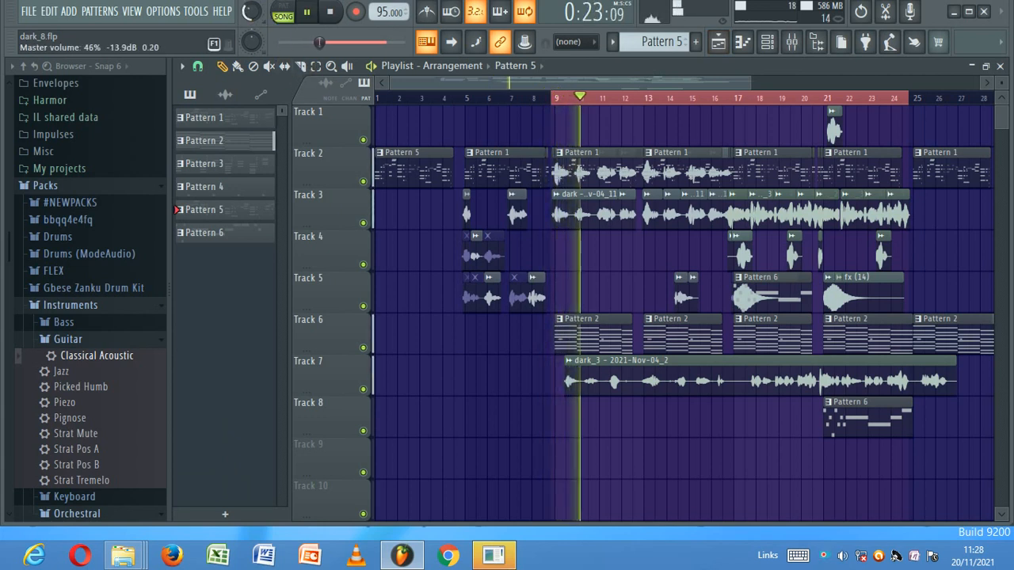
click(766, 41)
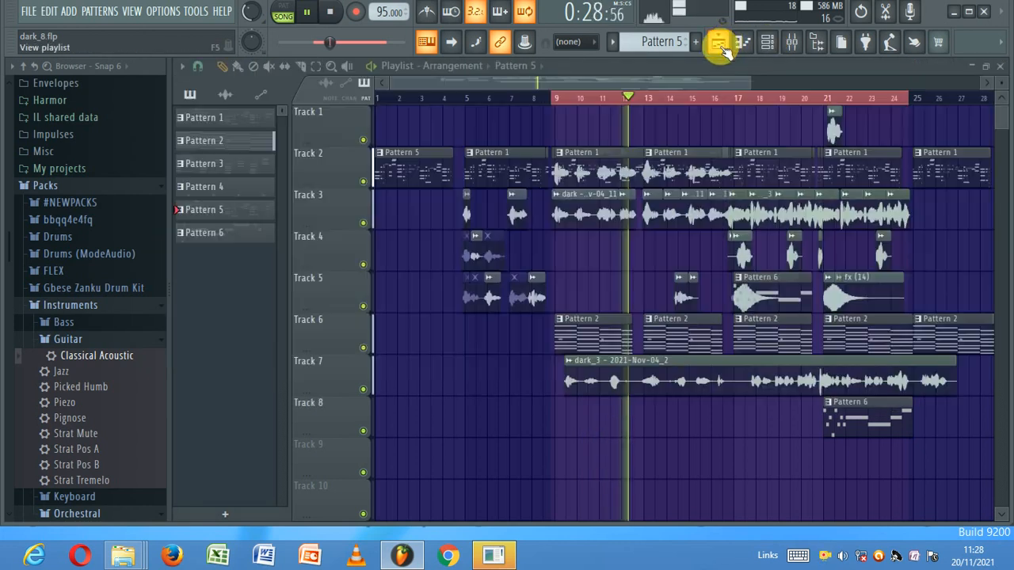
click(717, 42)
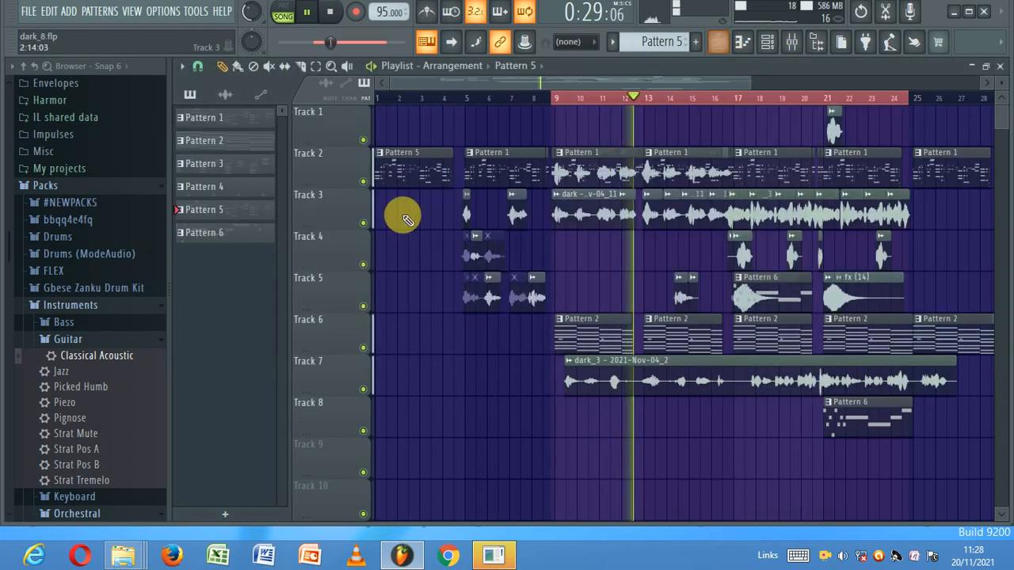
click(792, 41)
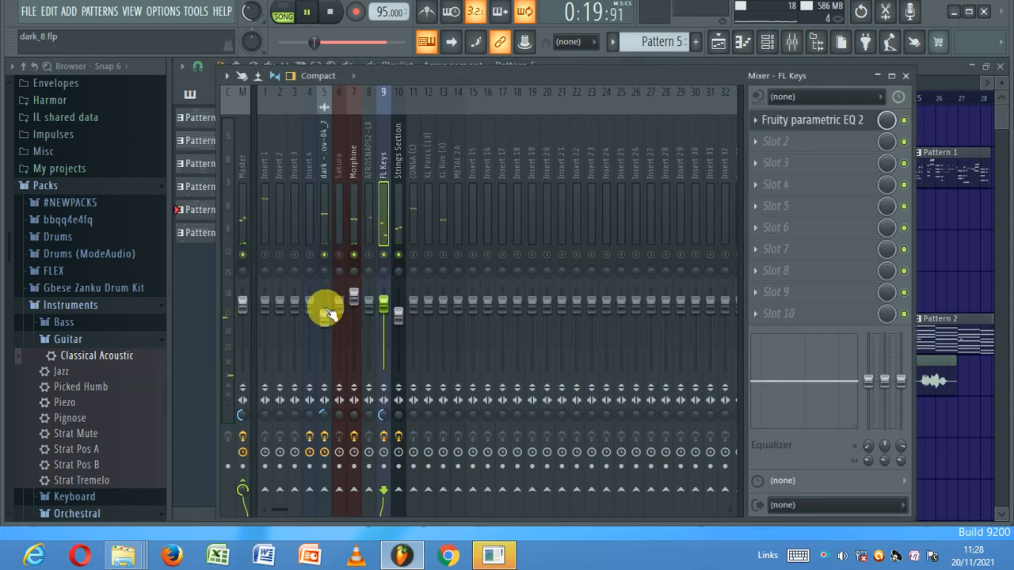
- Nudge the vocal track's volume and narrow its stereo width
click(324, 325)
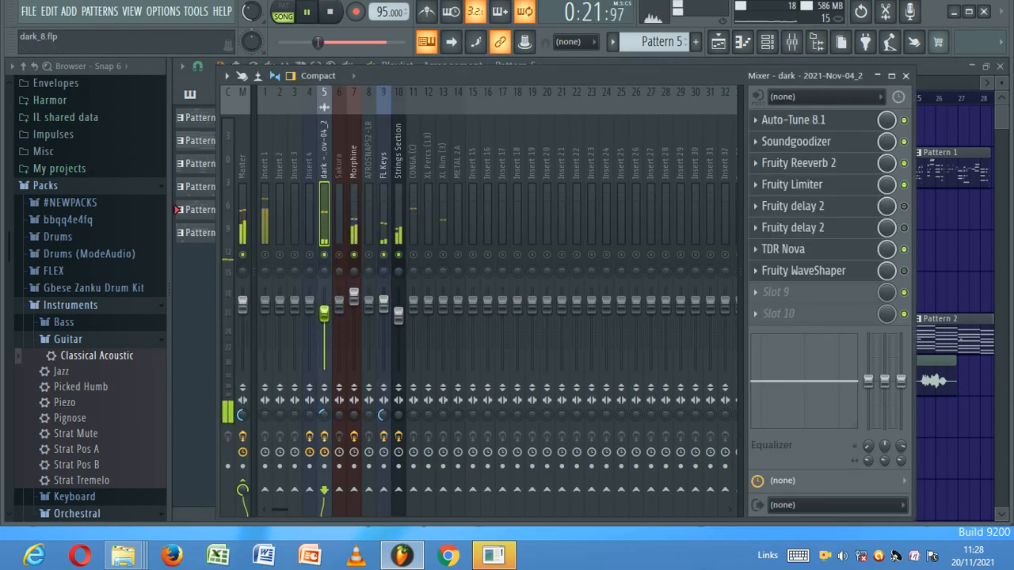
drag(323, 311, 323, 310)
drag(322, 415, 323, 409)
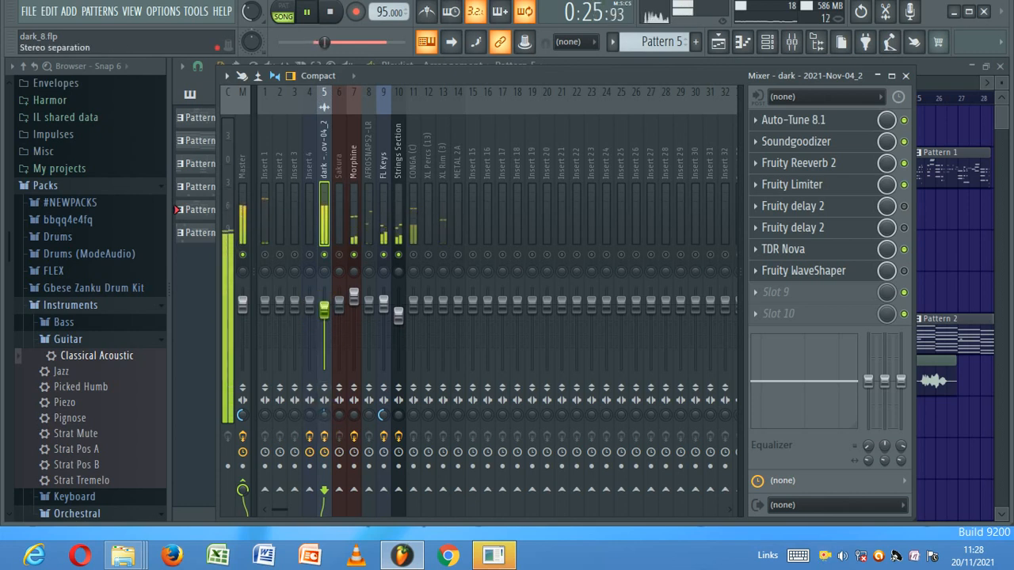
- With the Master track selected, raise master volume from 73% to 83% and listen
key(space)
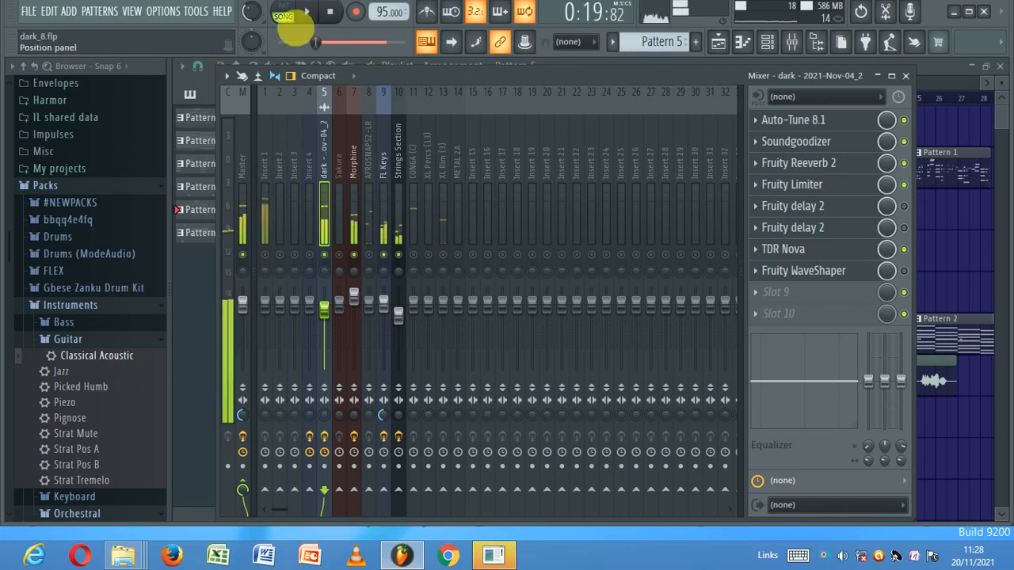
click(243, 424)
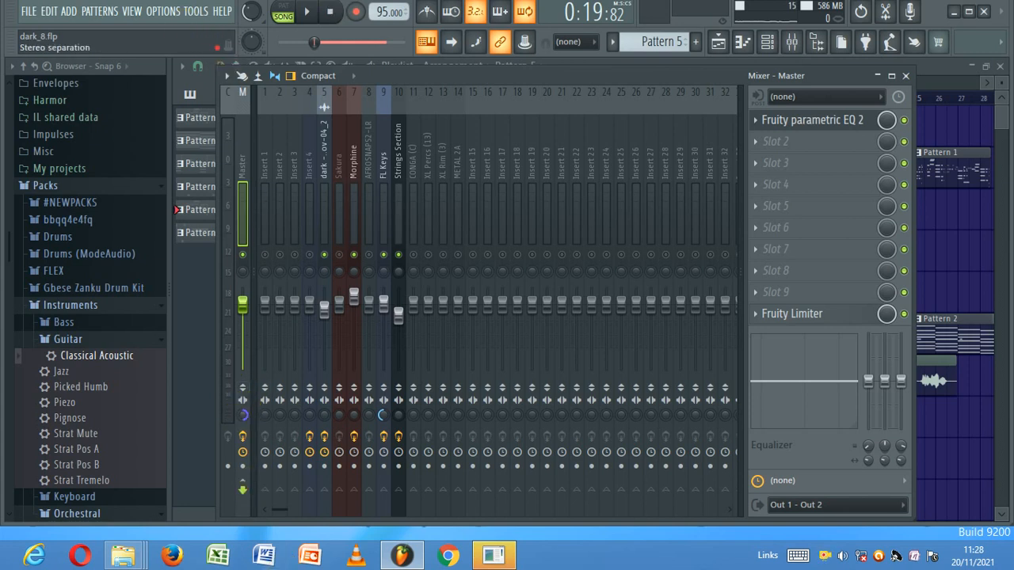
right_click(254, 11)
click(251, 5)
key(space)
mouse_move(251, 14)
mouse_down()
mouse_move(251, 5)
mouse_move(251, 15)
mouse_up()
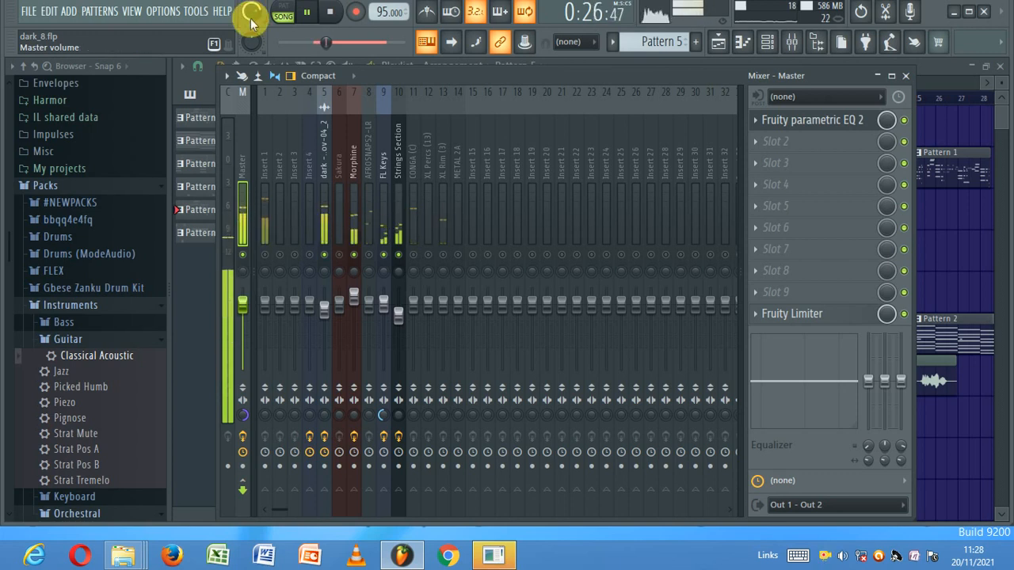
click(331, 22)
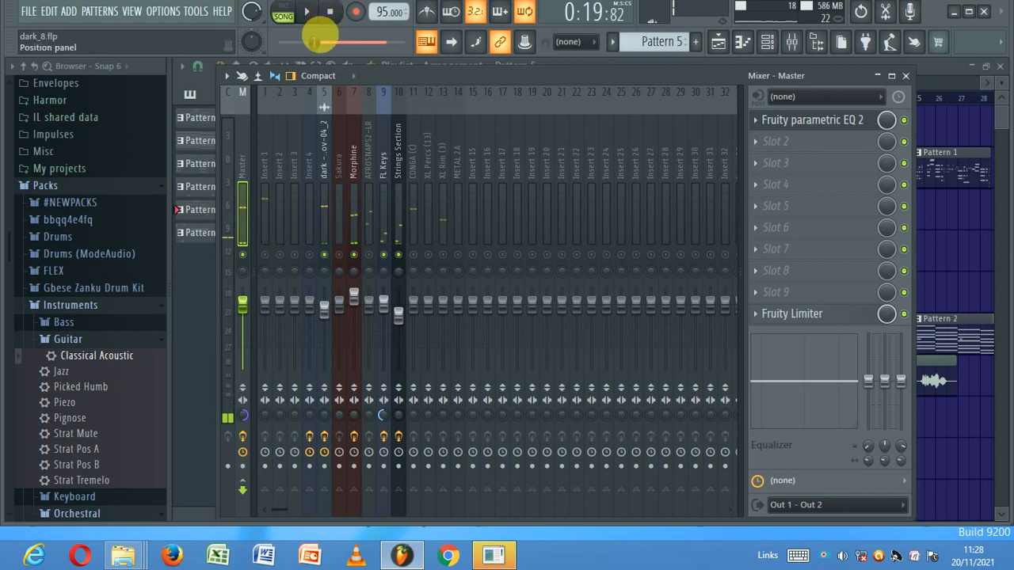
click(324, 307)
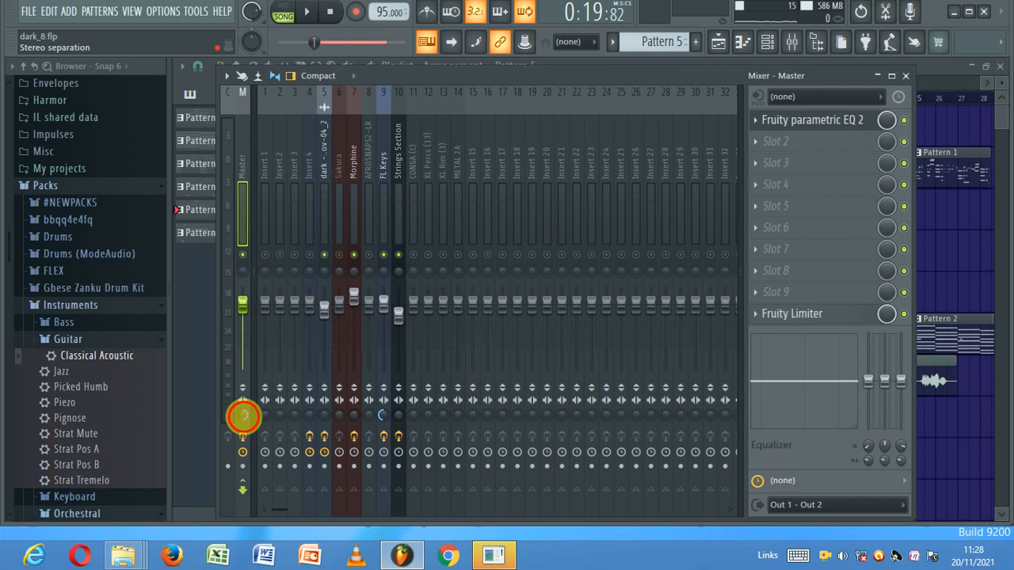
- Lower insert 5's volume slightly and audition the change
click(324, 340)
click(306, 11)
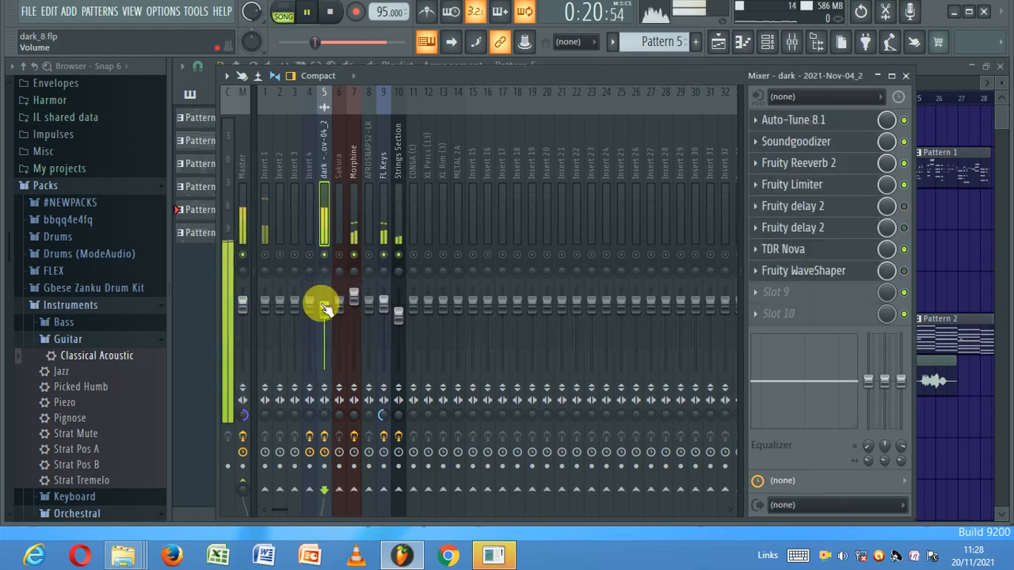
click(323, 309)
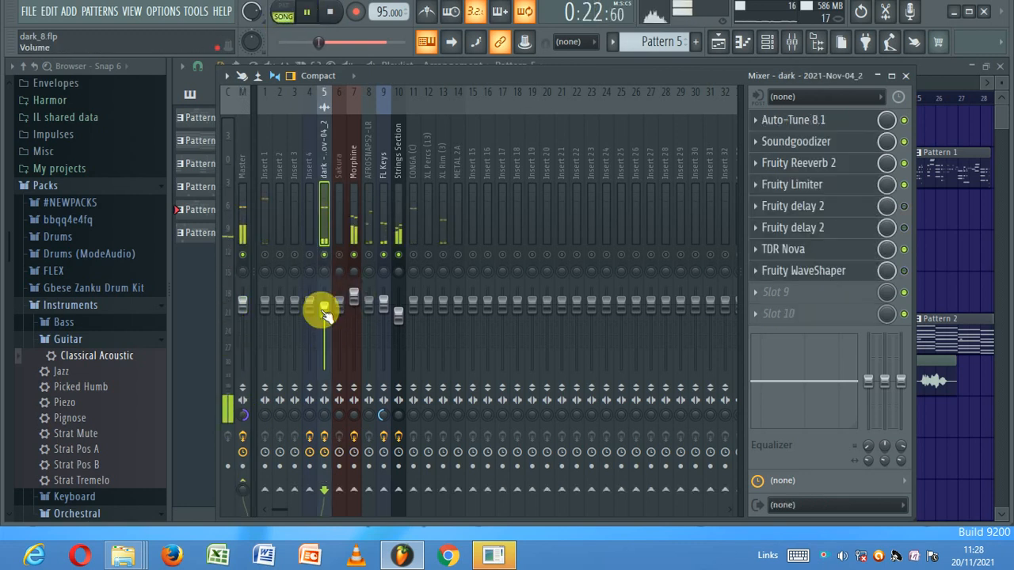
click(330, 11)
mouse_move(327, 315)
mouse_down()
mouse_move(310, 335)
mouse_move(323, 311)
mouse_up()
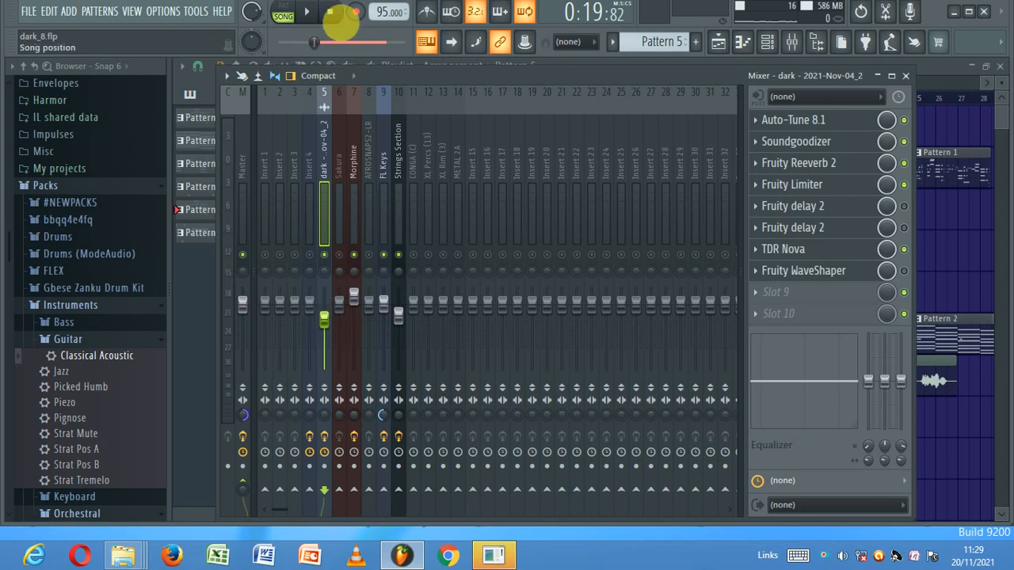
click(316, 10)
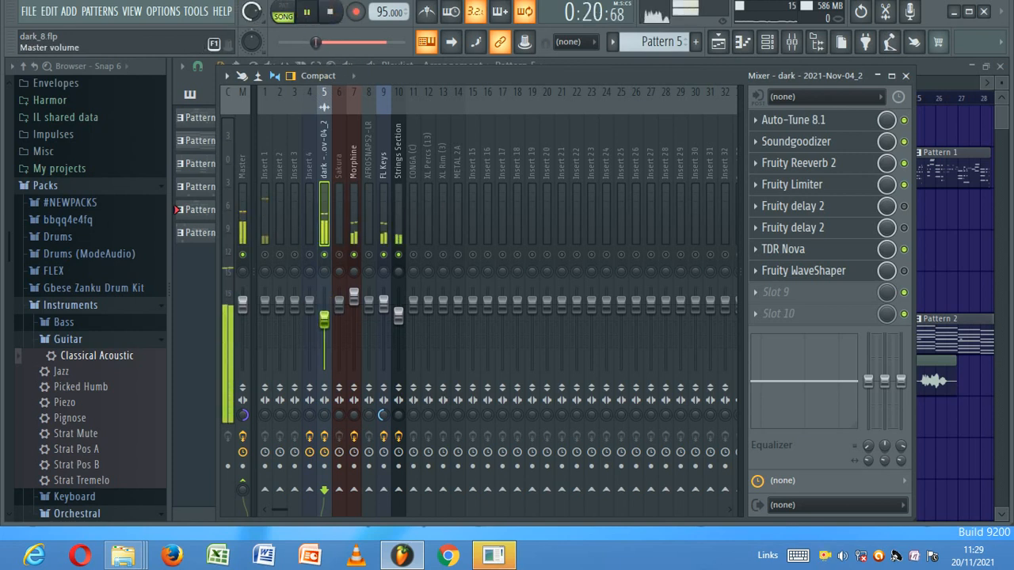
click(329, 13)
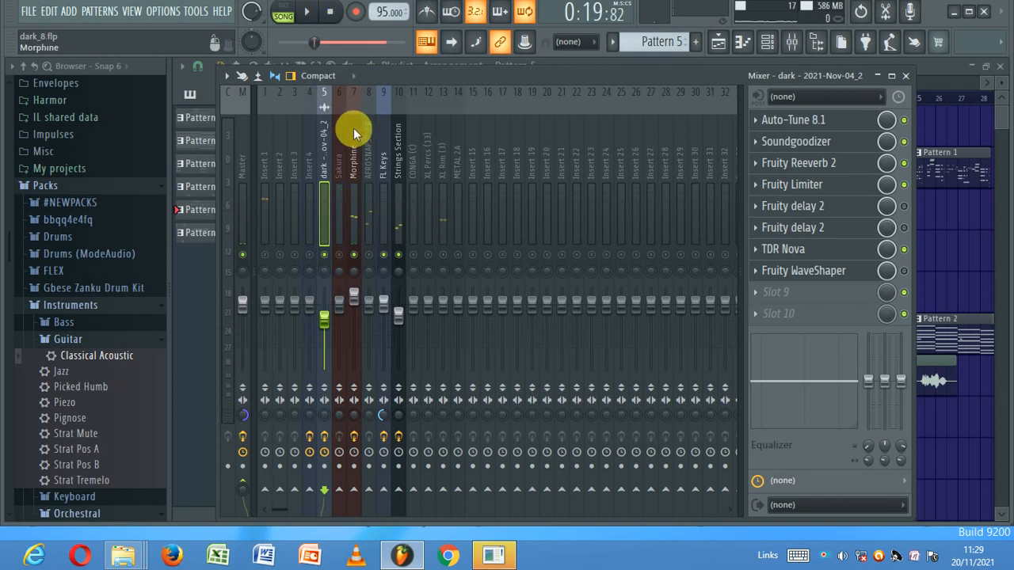
- Lower Morphine's volume, narrow its stereo to 52% merged, and raise master volume to 97%
drag(353, 300, 353, 322)
mouse_move(354, 419)
mouse_down()
mouse_move(354, 434)
mouse_move(354, 411)
mouse_up()
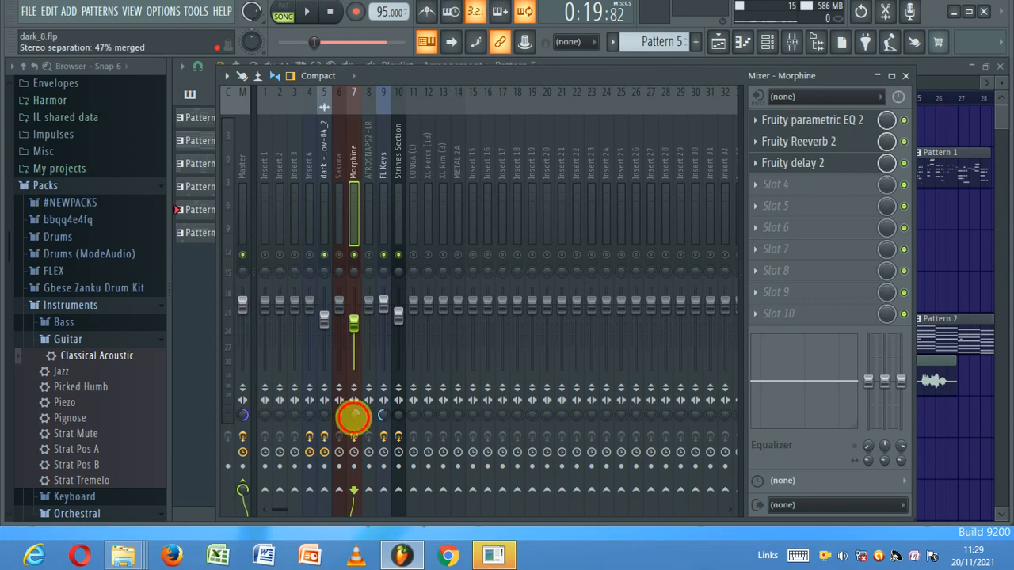
click(306, 11)
drag(251, 10, 252, 18)
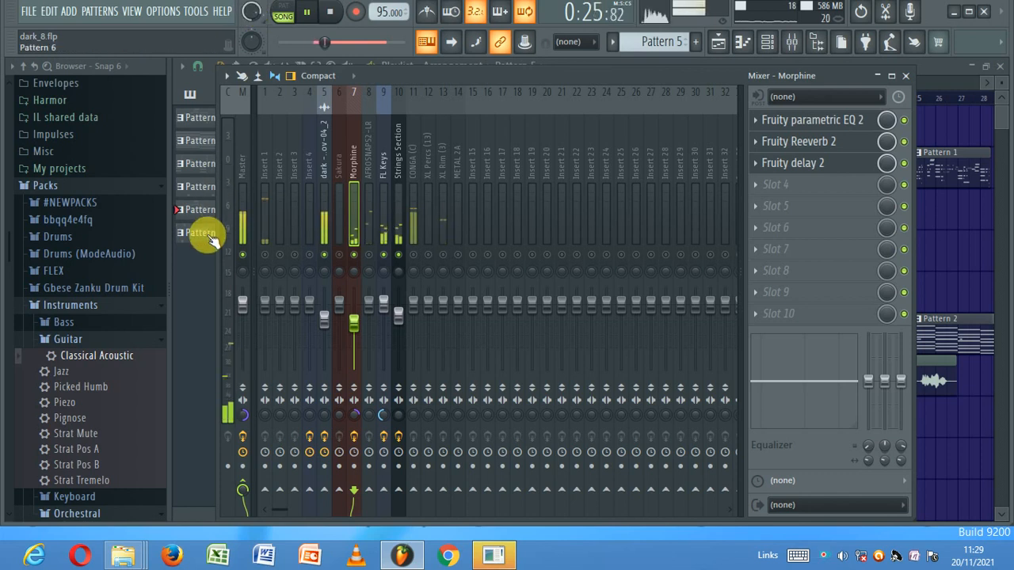
click(398, 317)
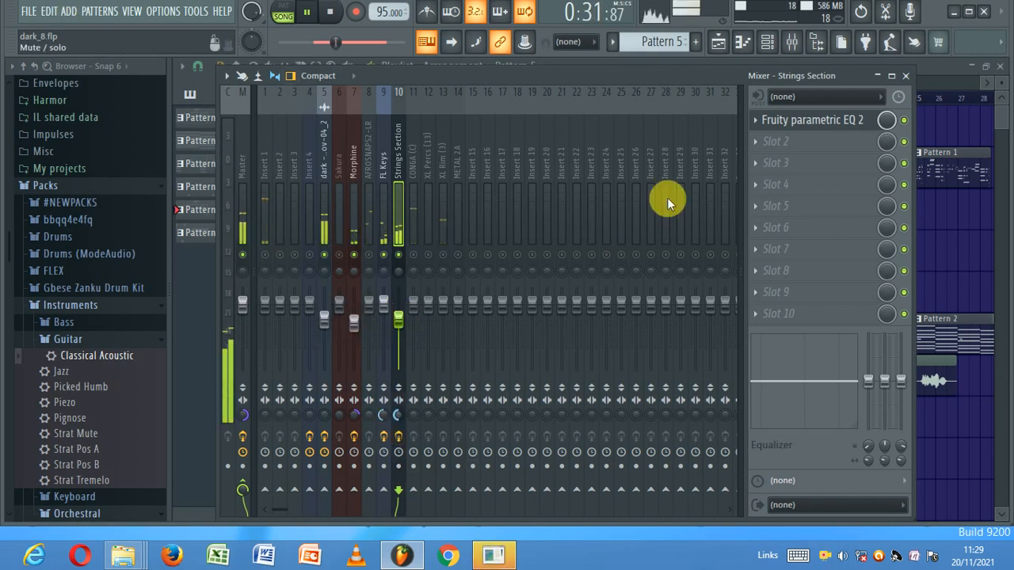
- Load Fruity Stereo Enhancer into Strings Section's slot 2 with the 'For strings' preset
click(772, 141)
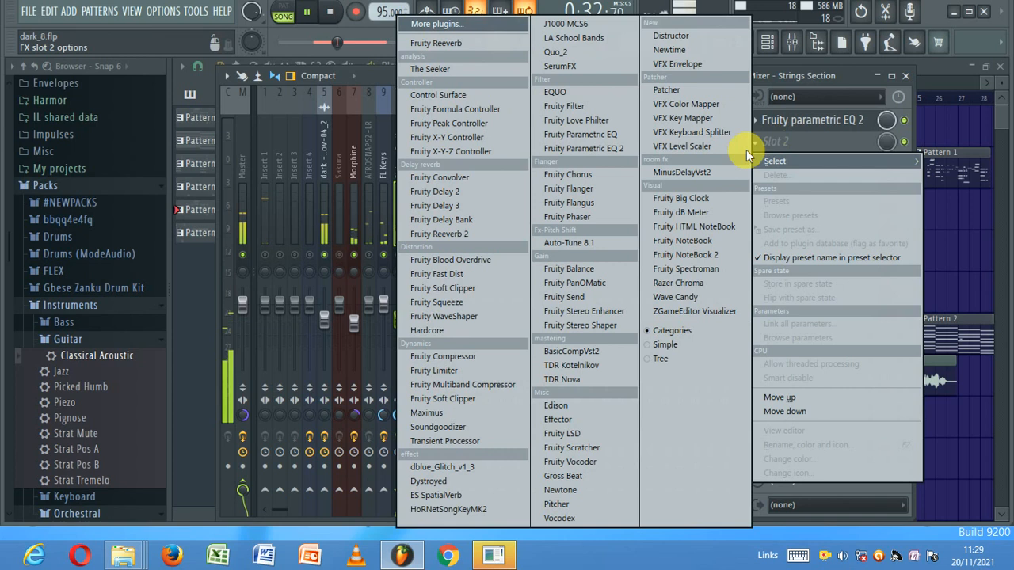
click(576, 311)
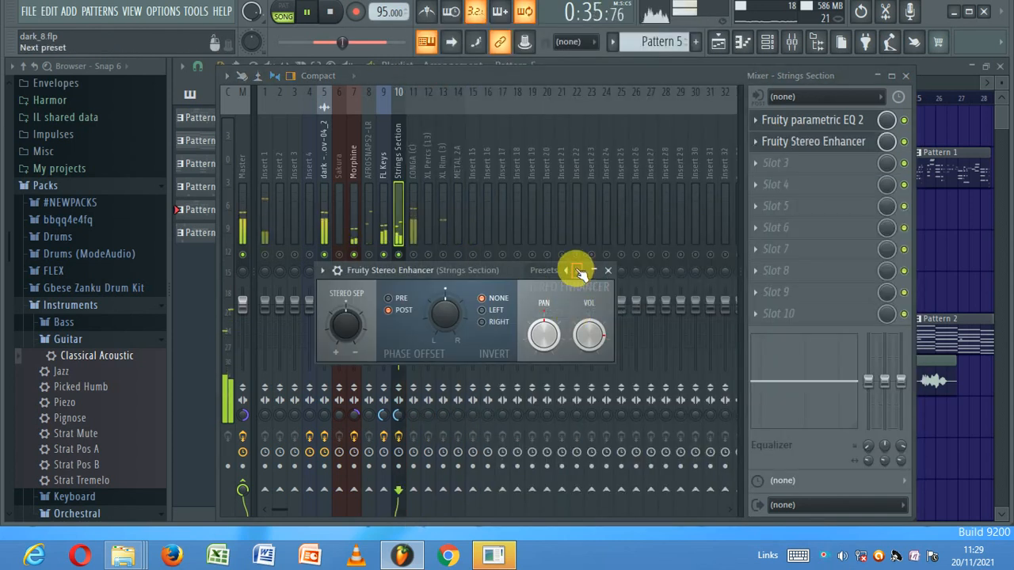
click(578, 271)
click(609, 288)
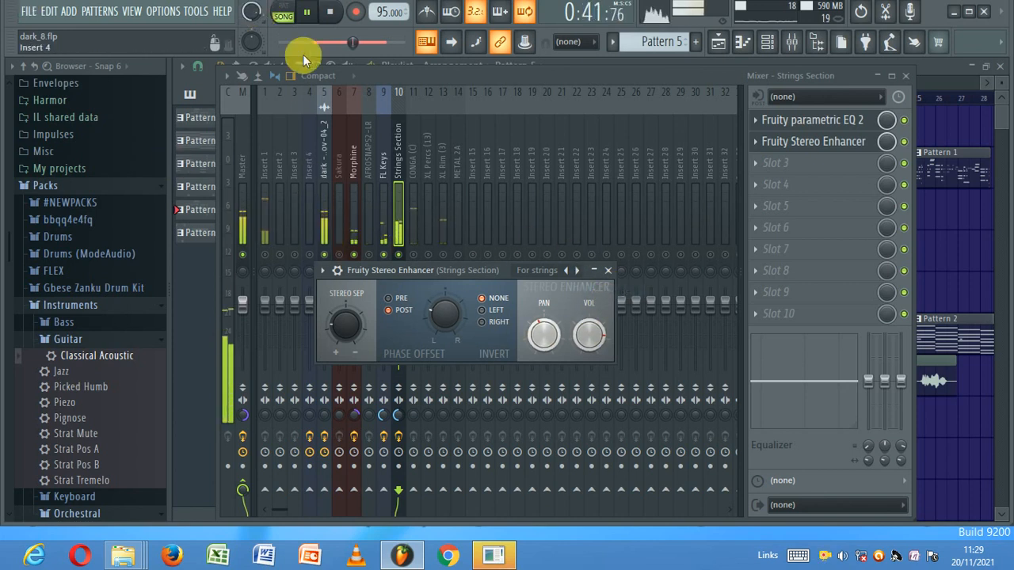
- Stop playback and unsolo so every mixer track plays again
click(356, 223)
key(space)
click(266, 254)
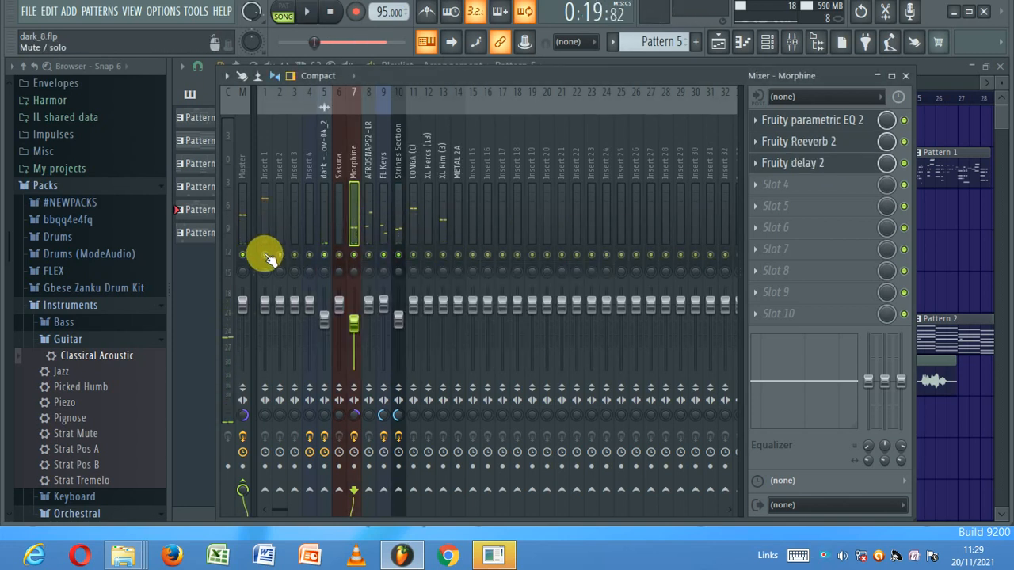
click(717, 41)
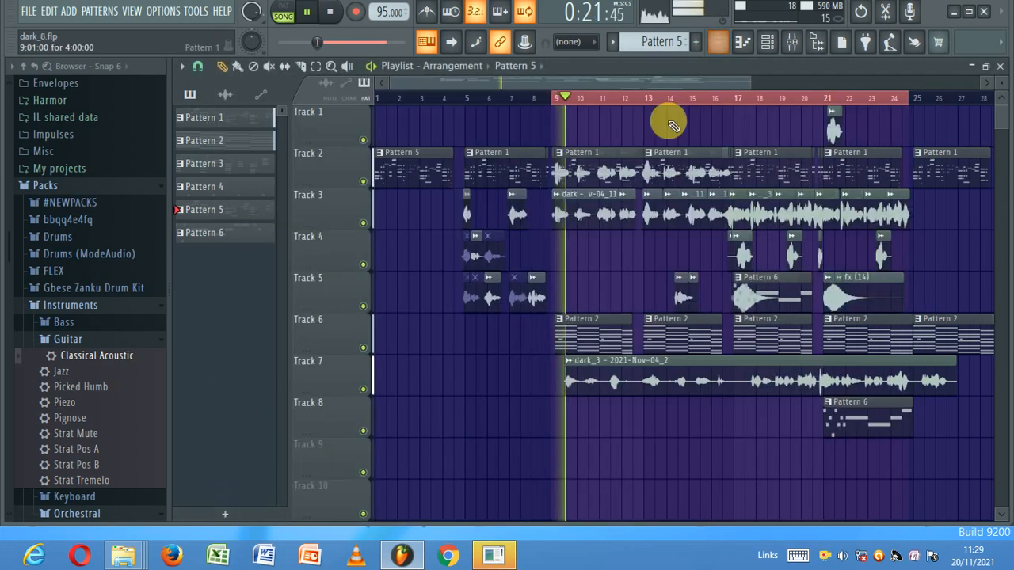
click(776, 41)
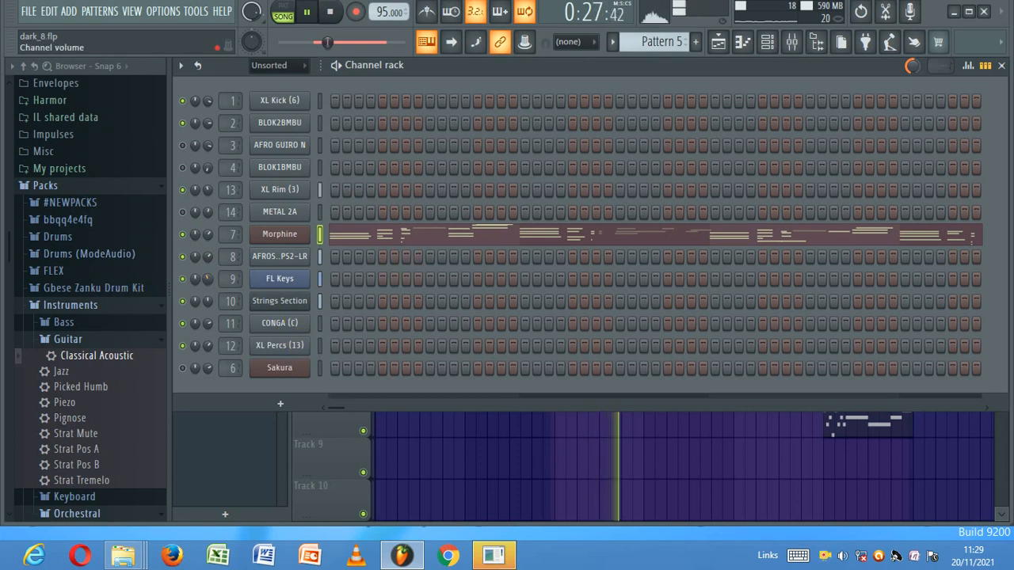
click(719, 43)
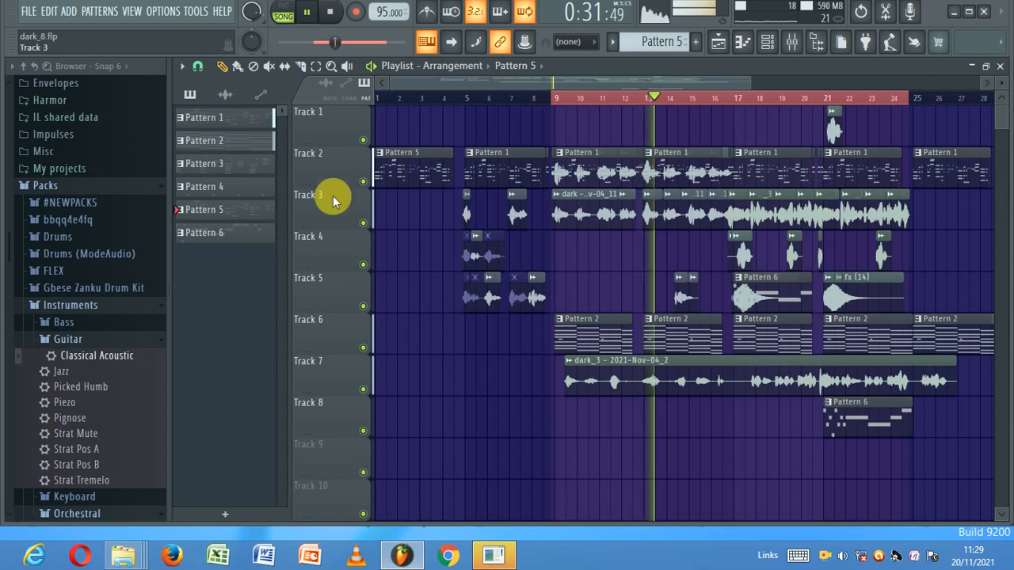
drag(506, 82, 561, 147)
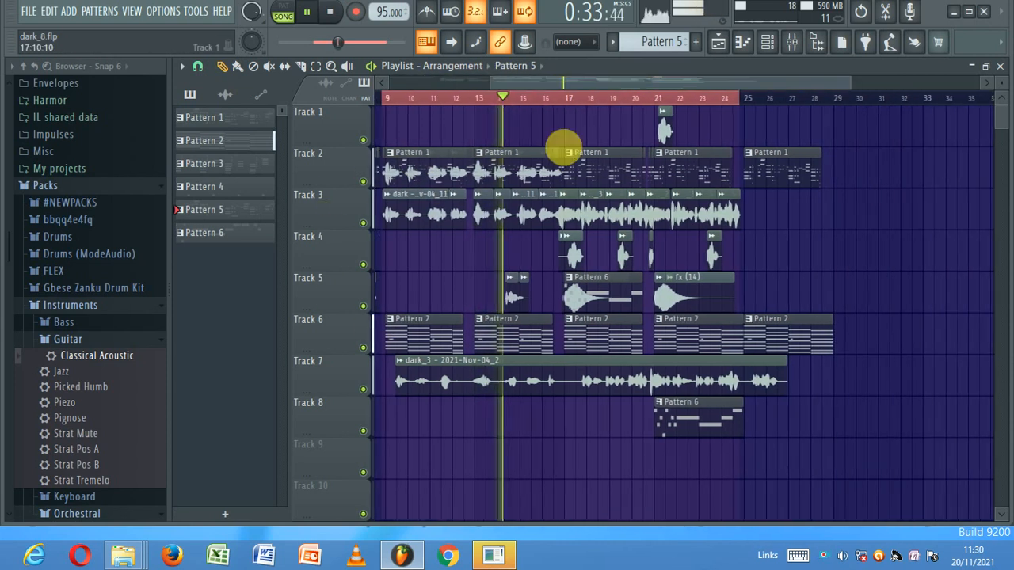
click(792, 44)
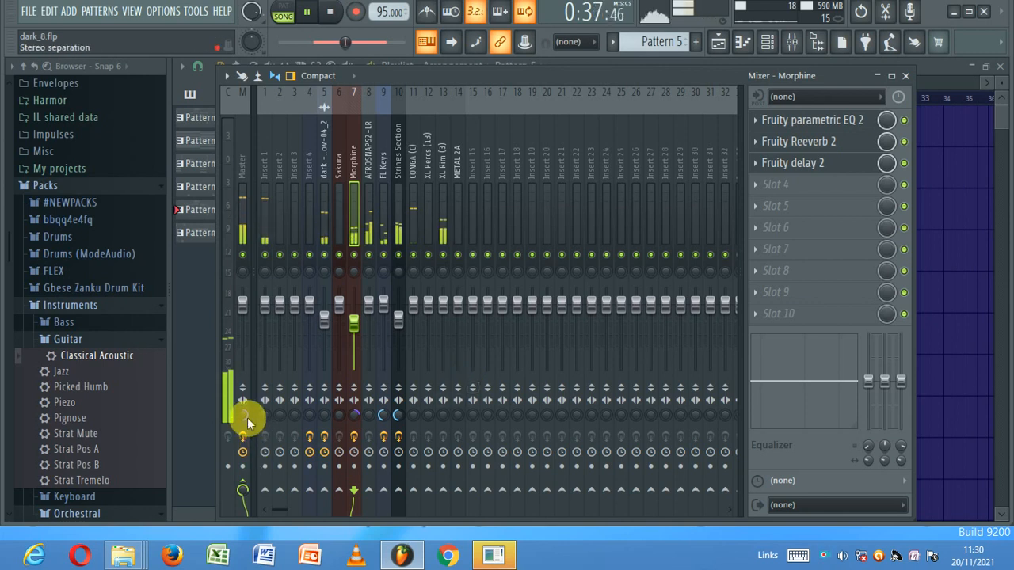
- Restart the song and pull the Strings Section fader down to 67% (-7.9 dB)
key(space)
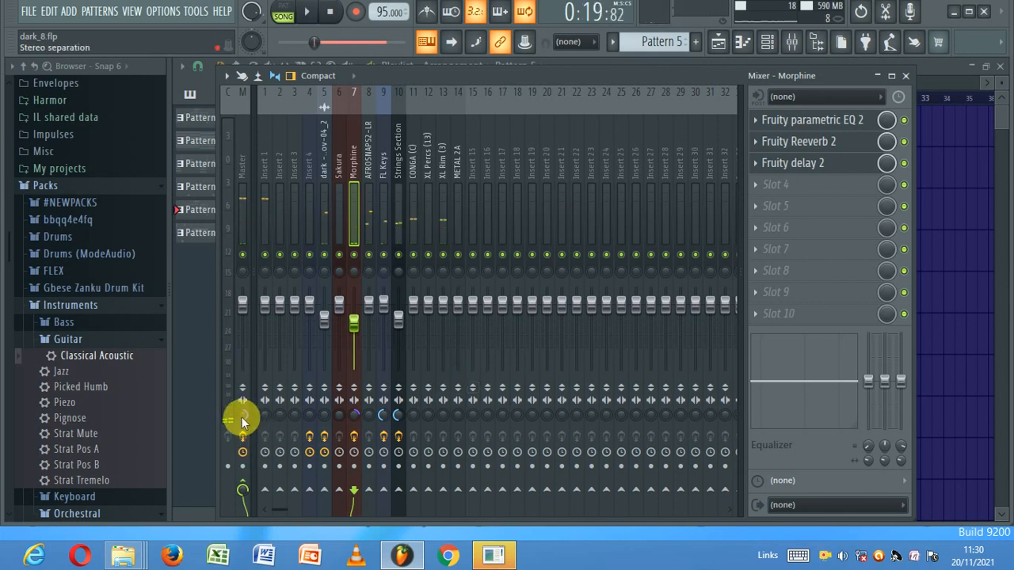
click(242, 416)
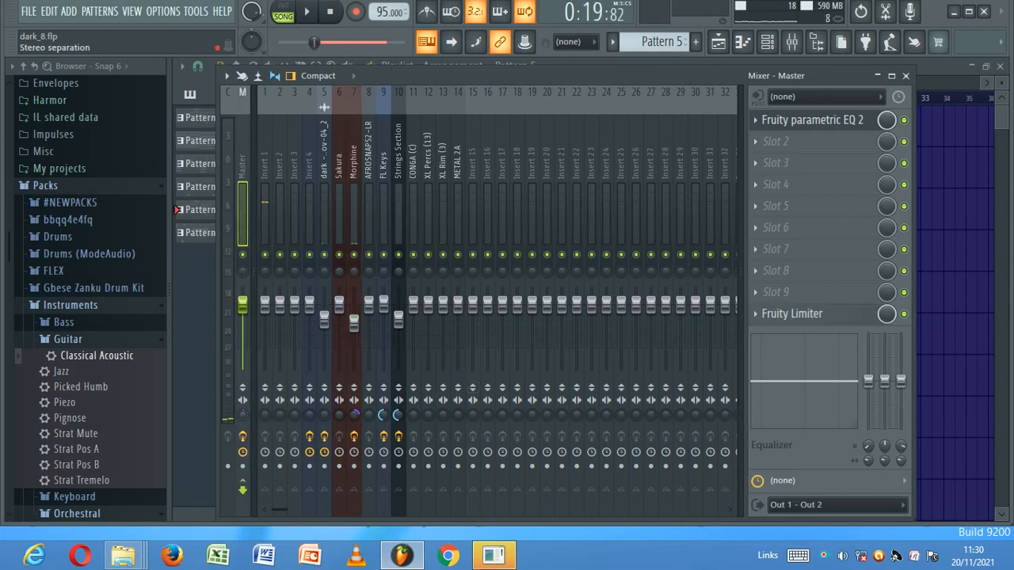
click(717, 41)
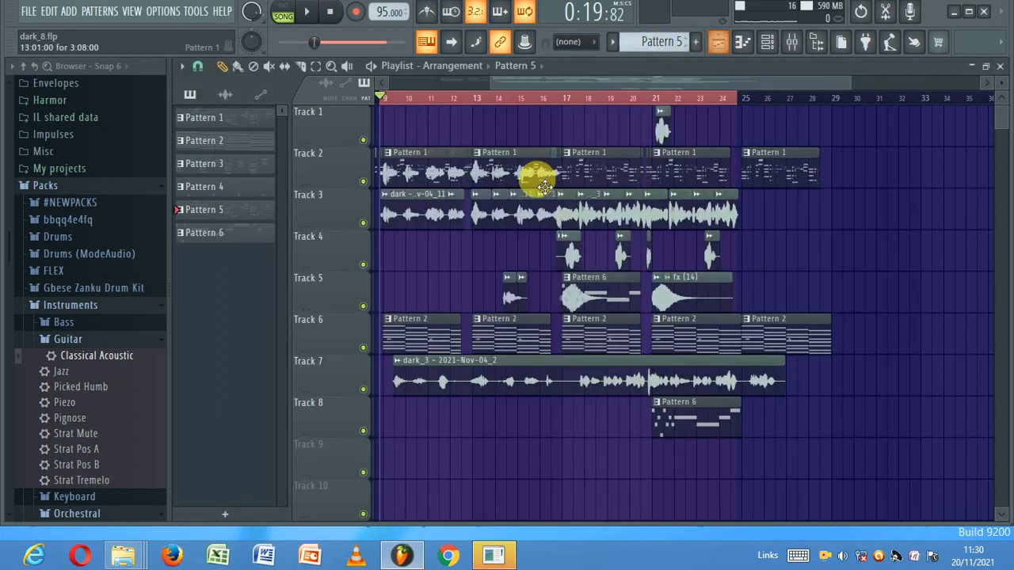
key(space)
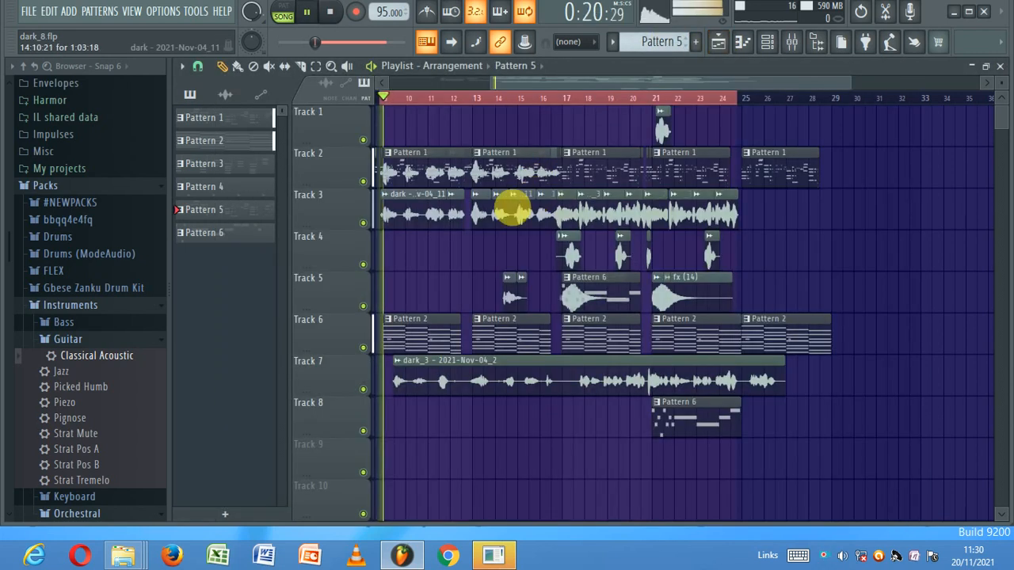
click(717, 41)
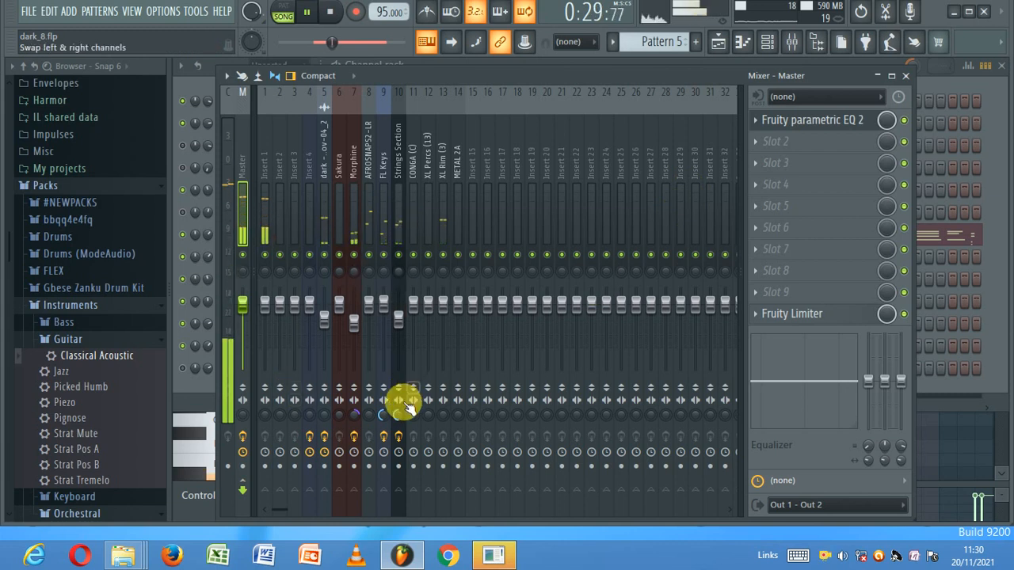
click(400, 323)
drag(400, 323, 398, 326)
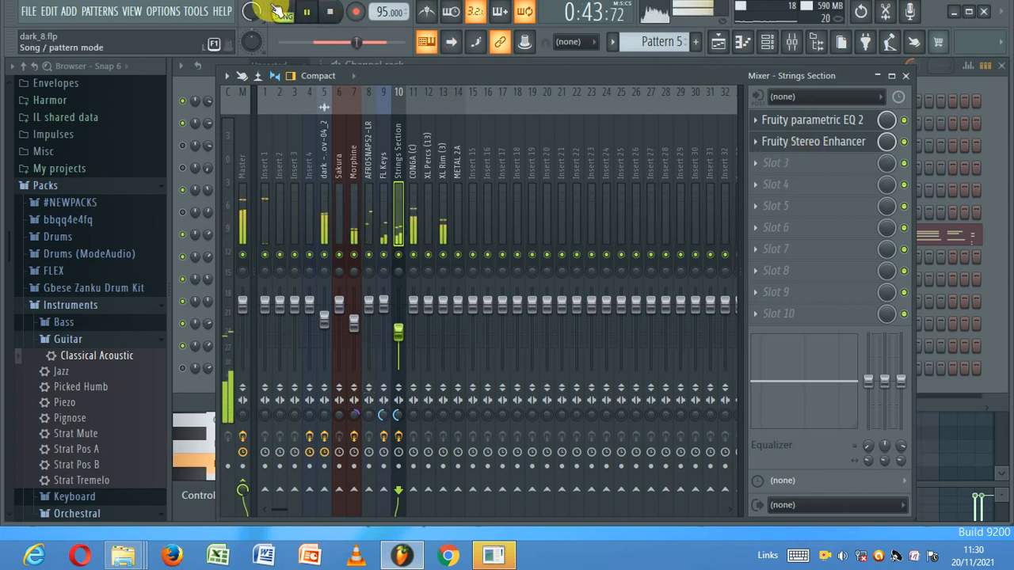
- Put Fruity Filter in the Strings Section's third effect slot and return to the playlist
click(330, 11)
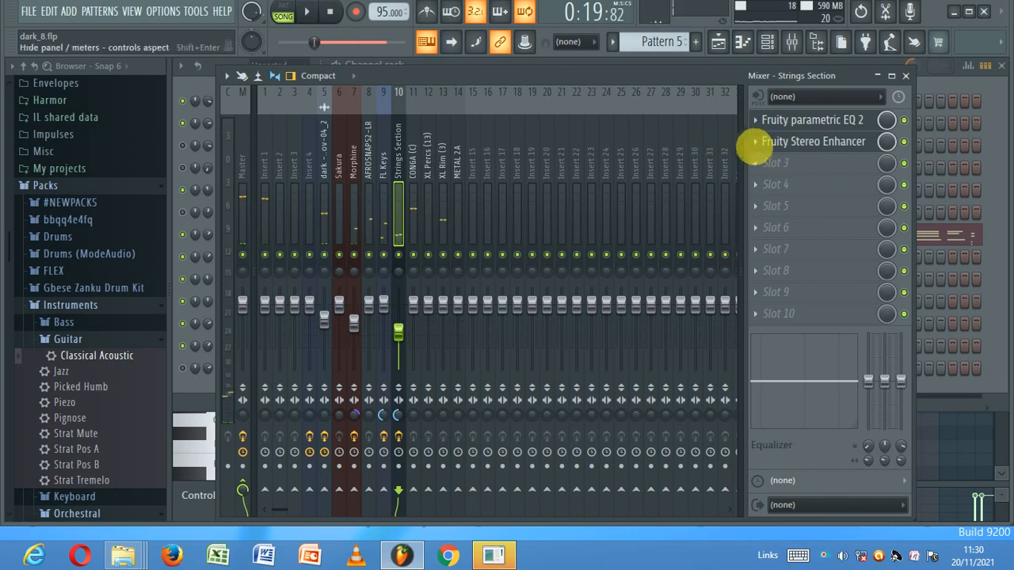
click(760, 163)
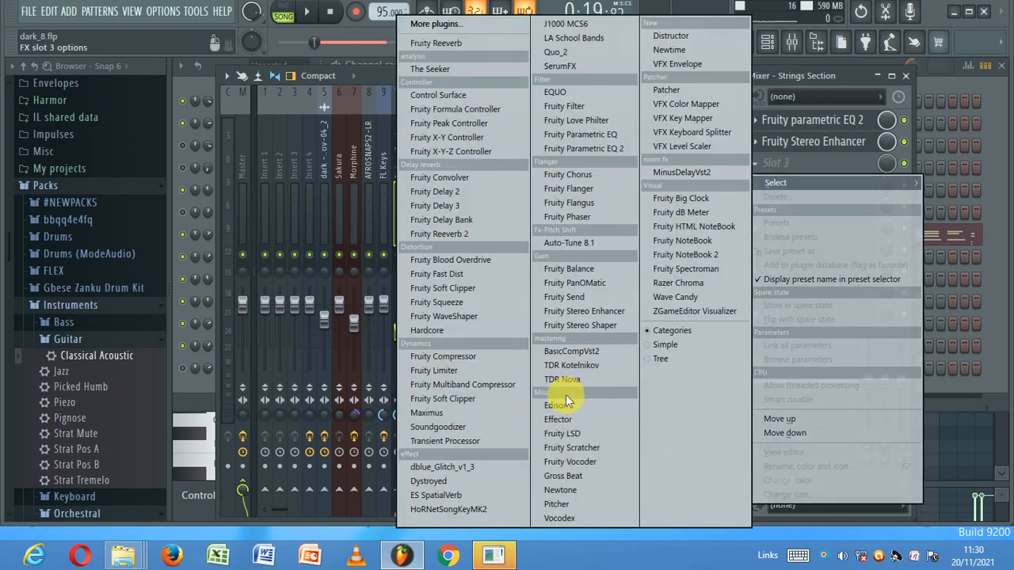
click(584, 110)
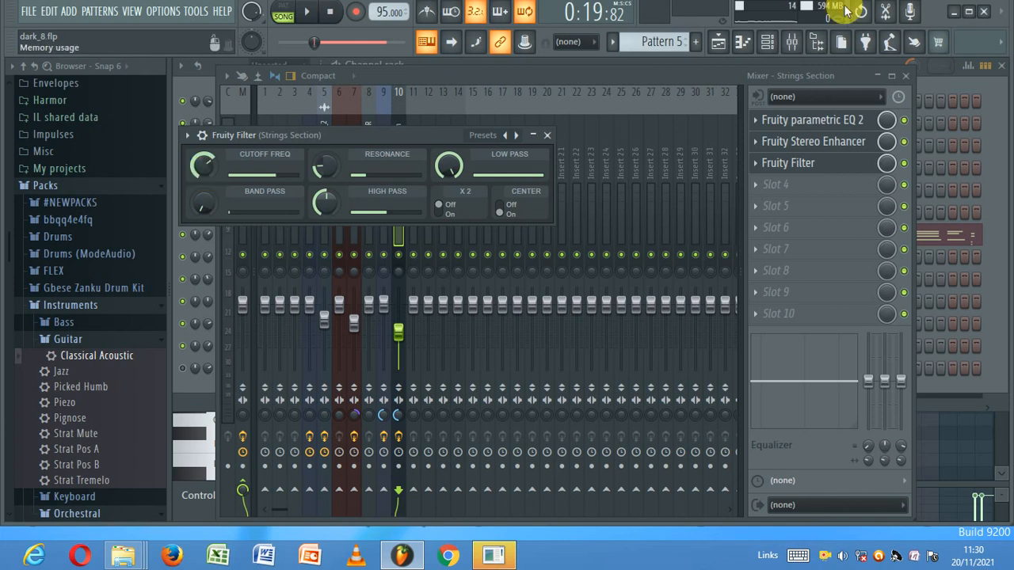
click(717, 42)
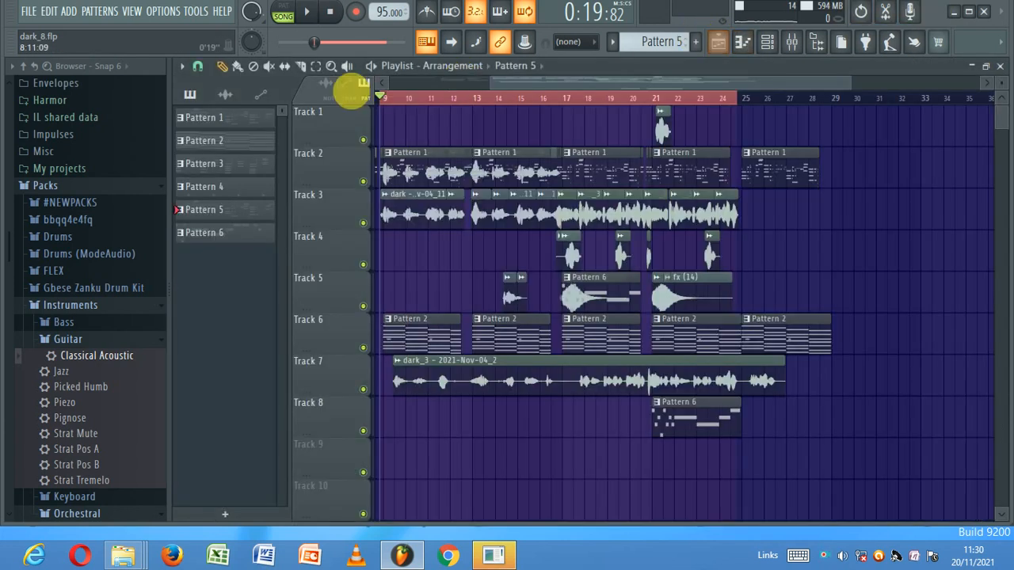
- Set insert 5's Fruity Reeverb 2 to 31% separation, high cut off, and about 82% wet
click(308, 11)
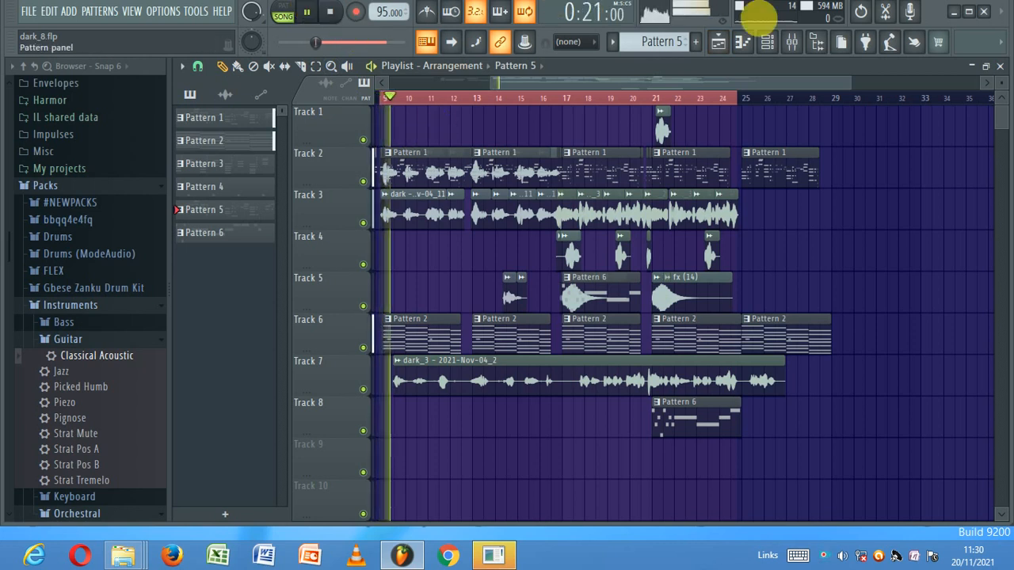
click(766, 41)
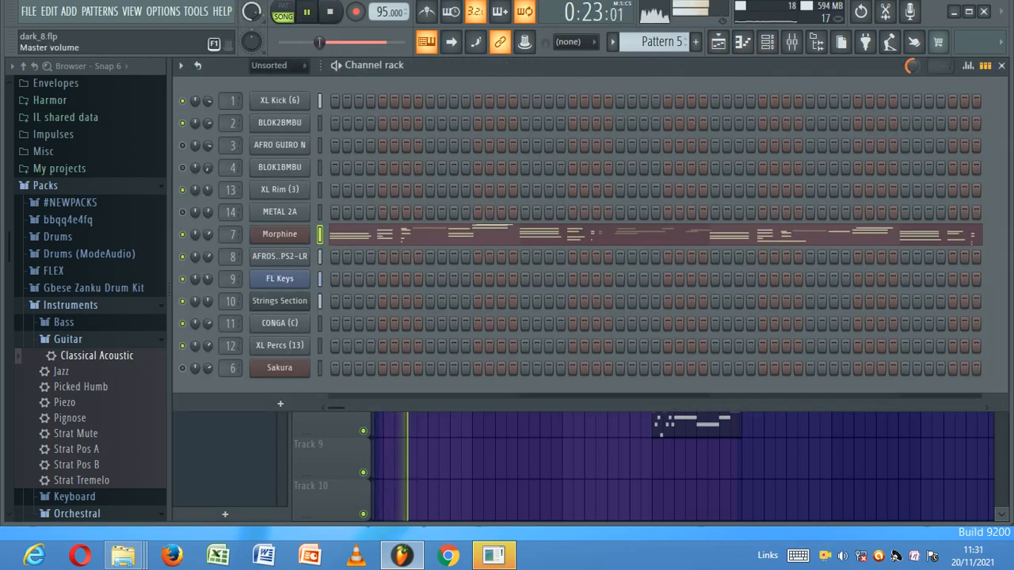
click(791, 41)
click(328, 224)
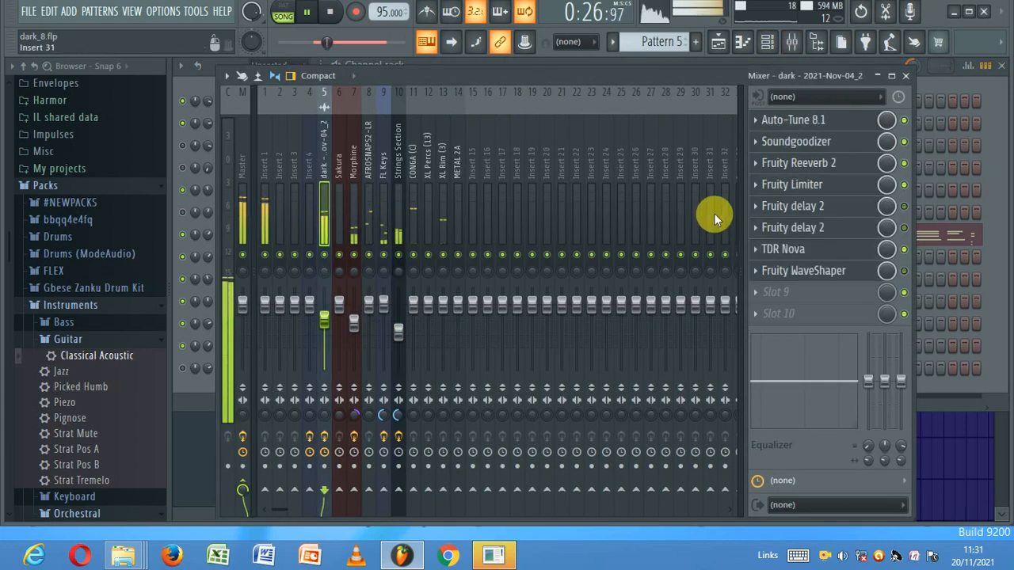
click(846, 170)
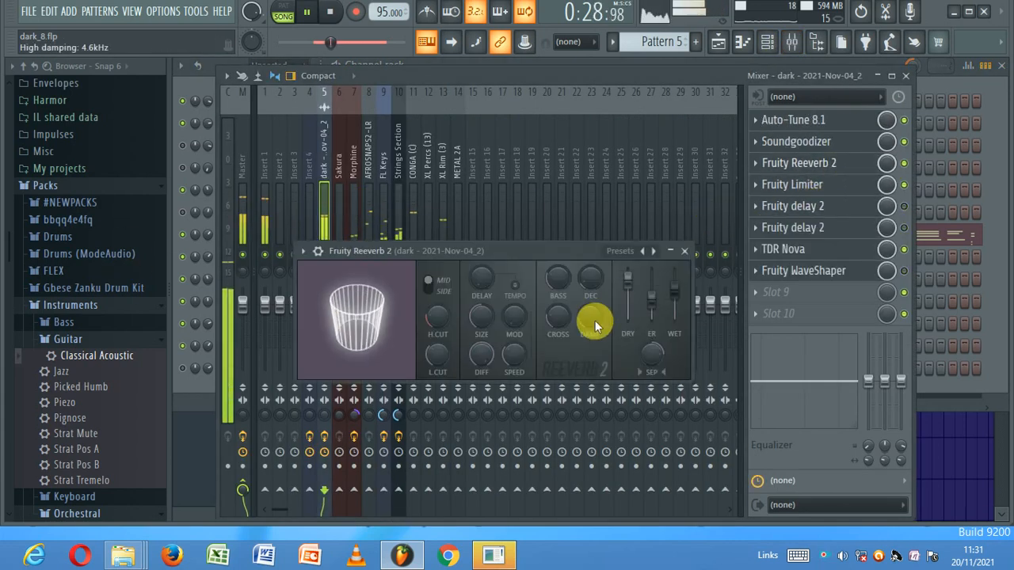
drag(655, 341, 652, 354)
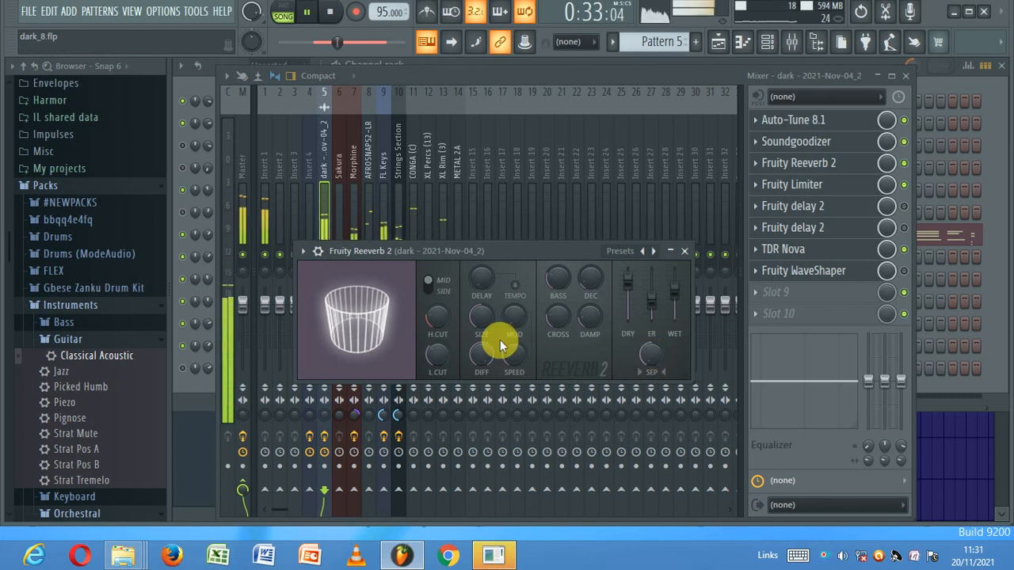
drag(438, 314, 438, 293)
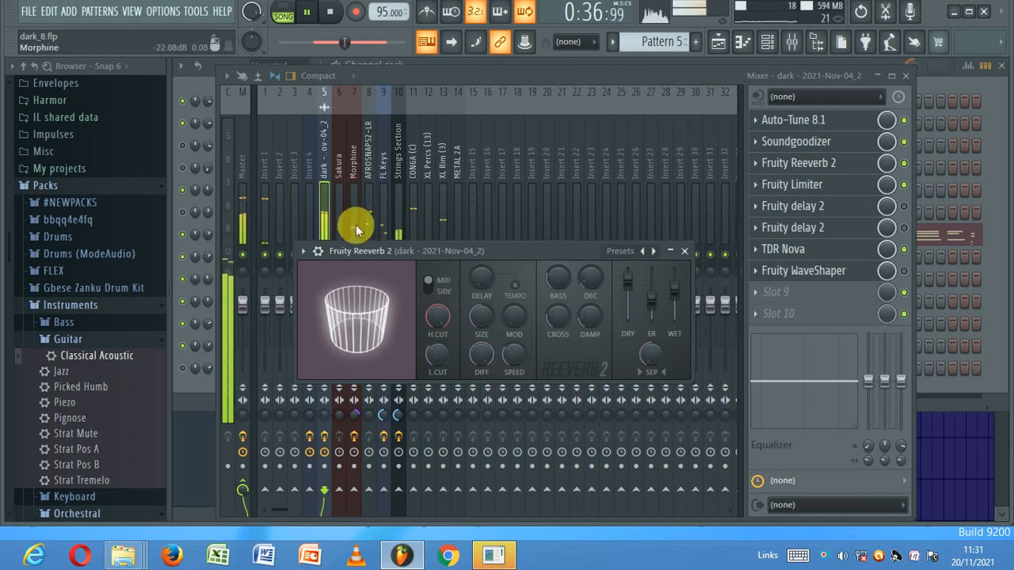
mouse_move(670, 288)
mouse_down()
mouse_move(670, 296)
mouse_move(669, 287)
mouse_up()
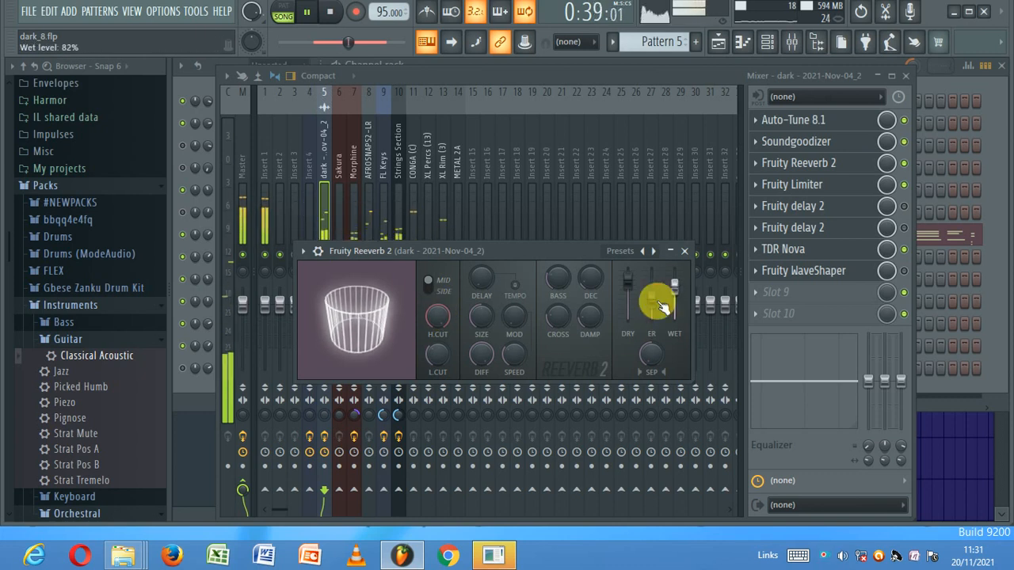
click(718, 42)
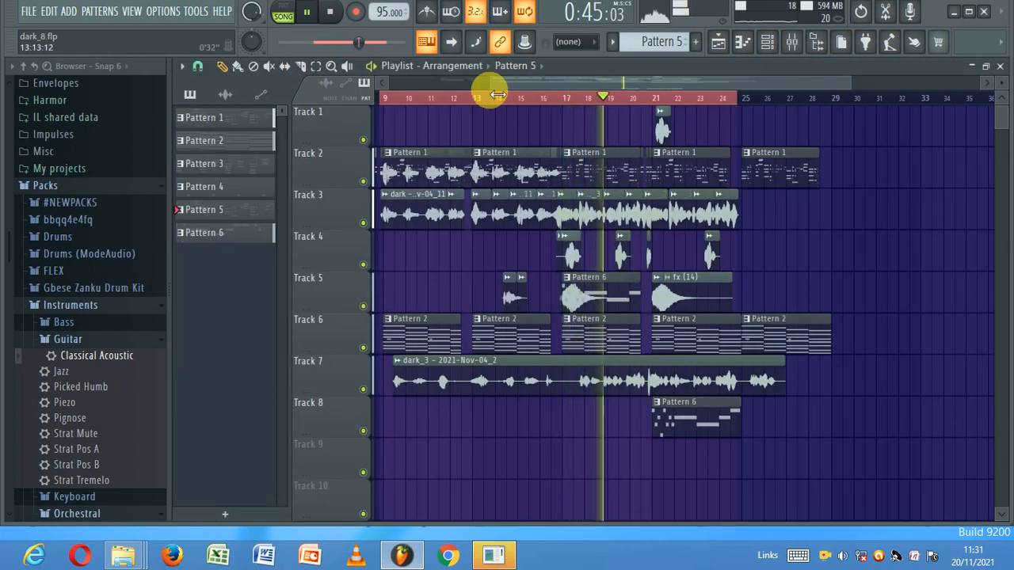
- Open the dark_3 - 2021-Nov-04_5 channel settings and route it to mixer insert 5
drag(491, 86, 313, 91)
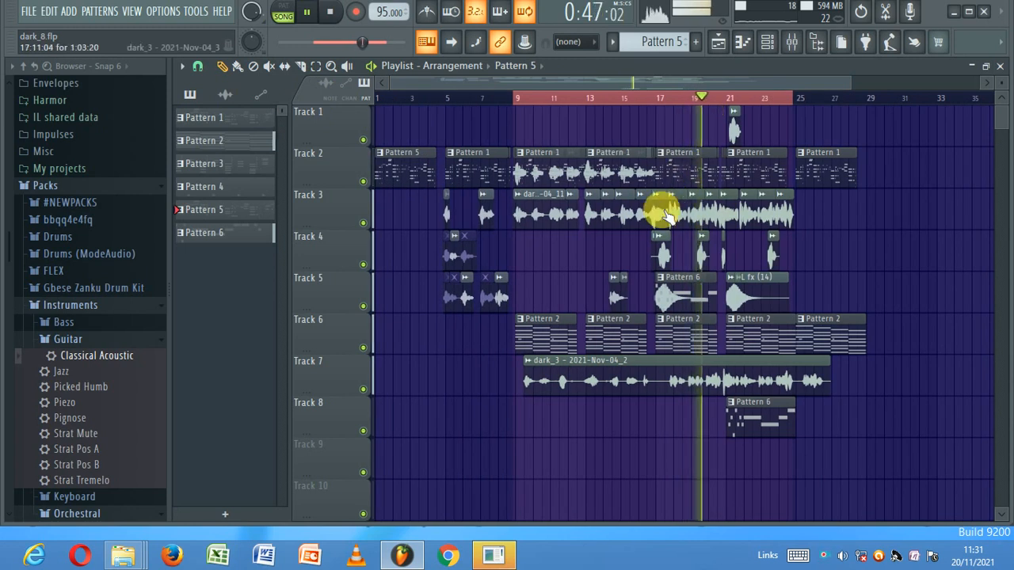
double_click(703, 252)
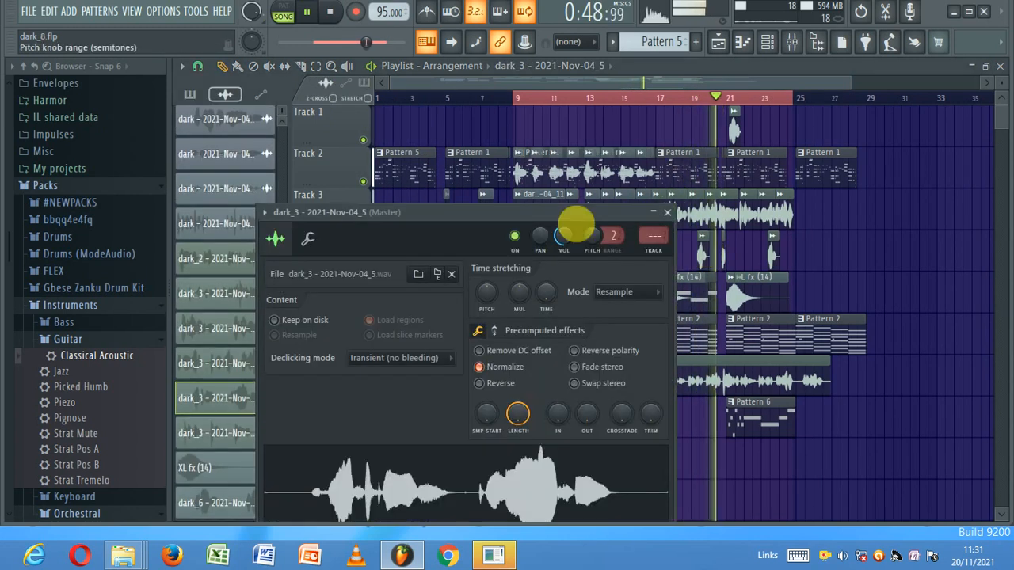
click(329, 11)
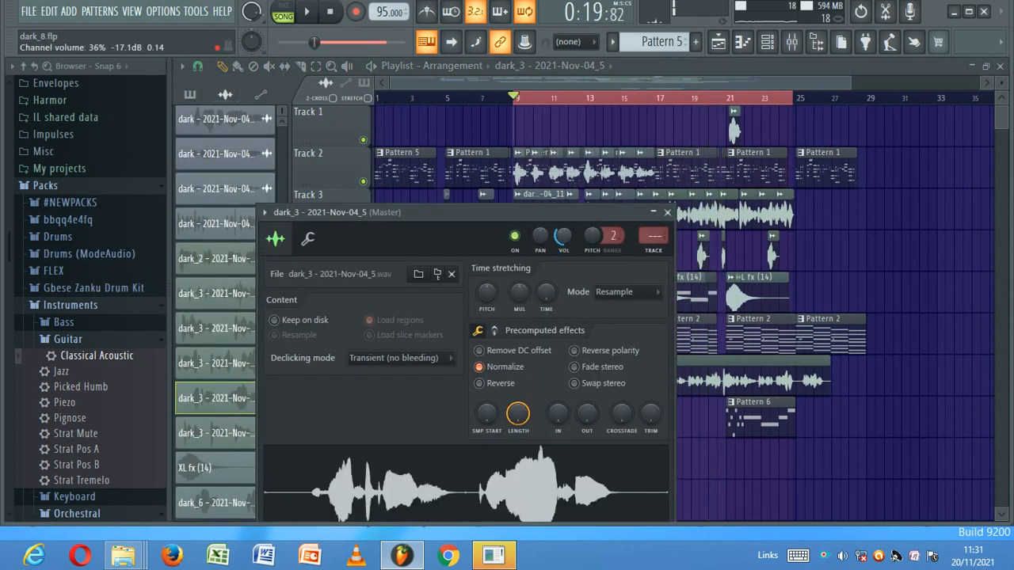
double_click(723, 216)
double_click(703, 257)
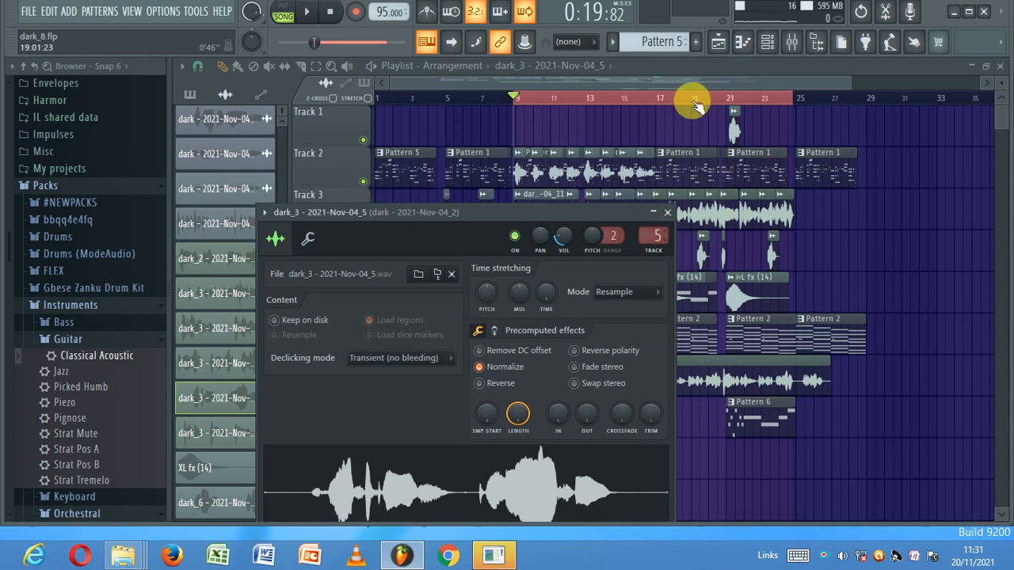
- Start playback around bar 19 and extend the marked playback range to bar 29
click(694, 107)
click(307, 14)
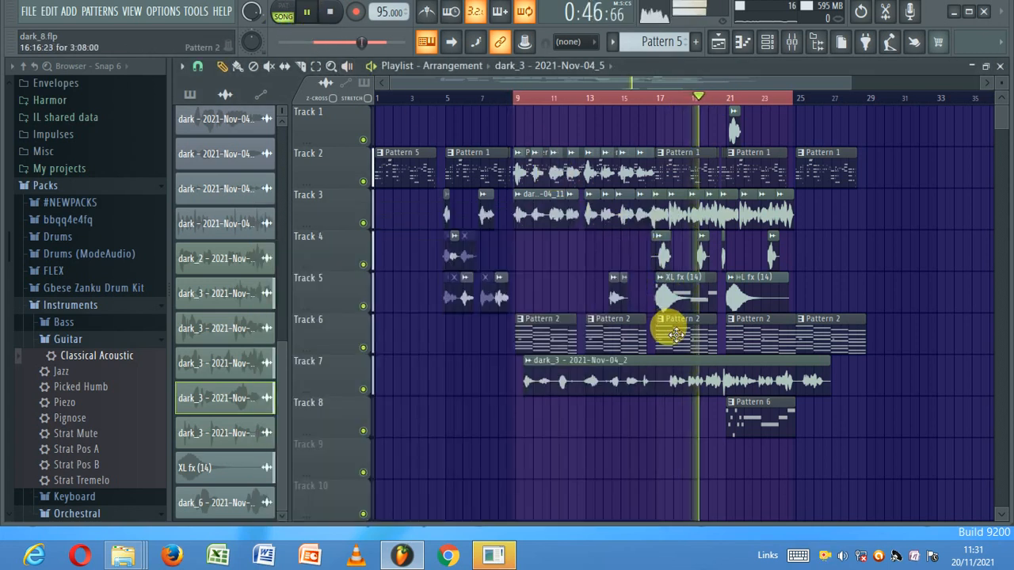
double_click(705, 252)
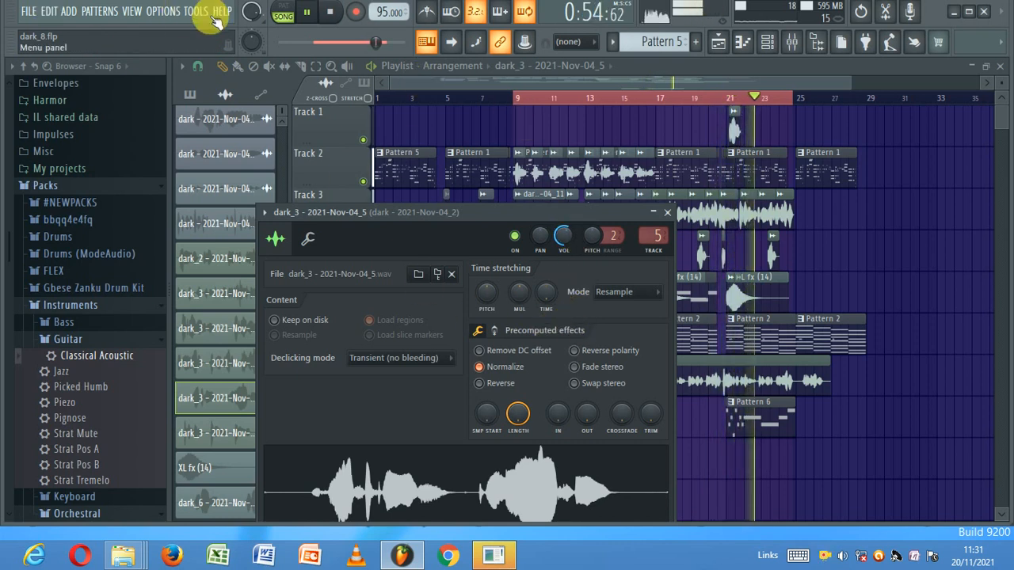
right_click(868, 104)
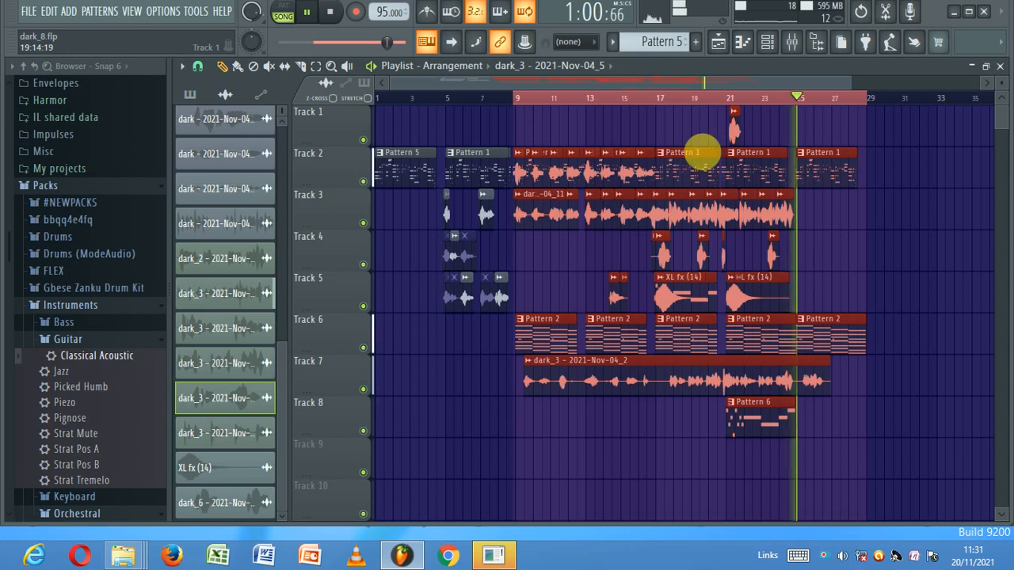
- Lower Insert 1 to about 83% (-4.0 dB), audition it, and return to the playlist
click(720, 107)
click(790, 42)
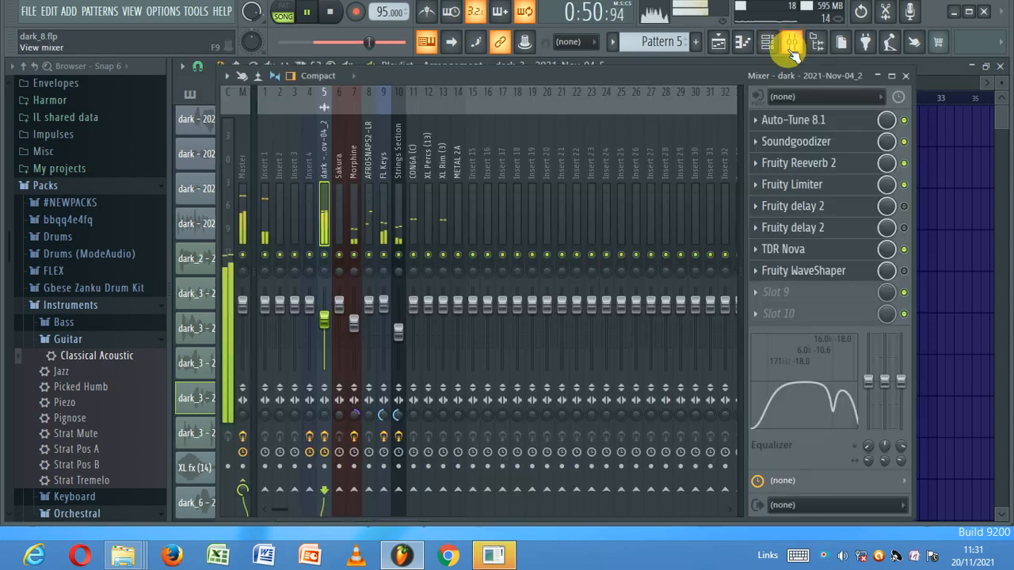
key(space)
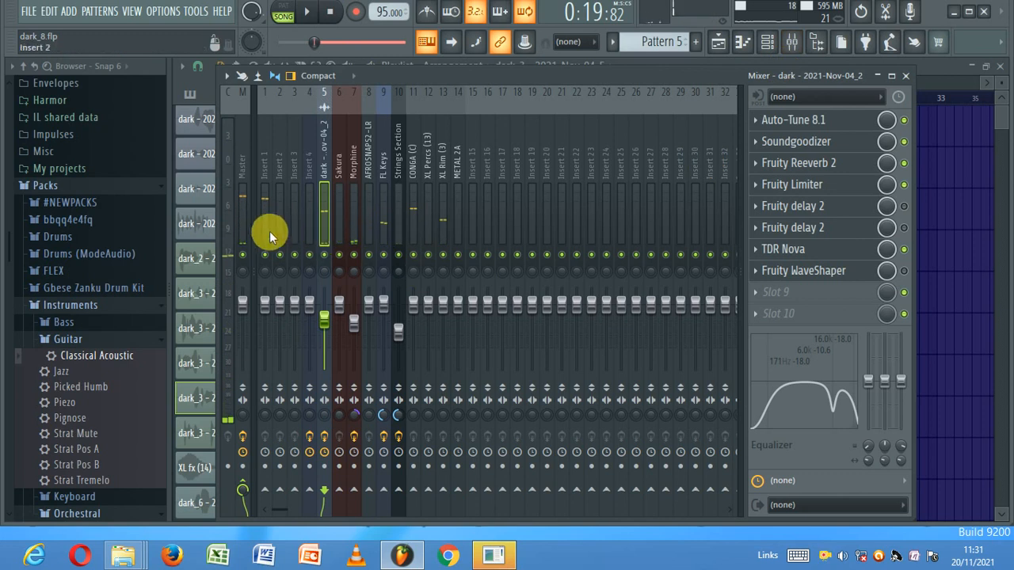
key(space)
click(268, 232)
drag(265, 301, 268, 316)
key(space)
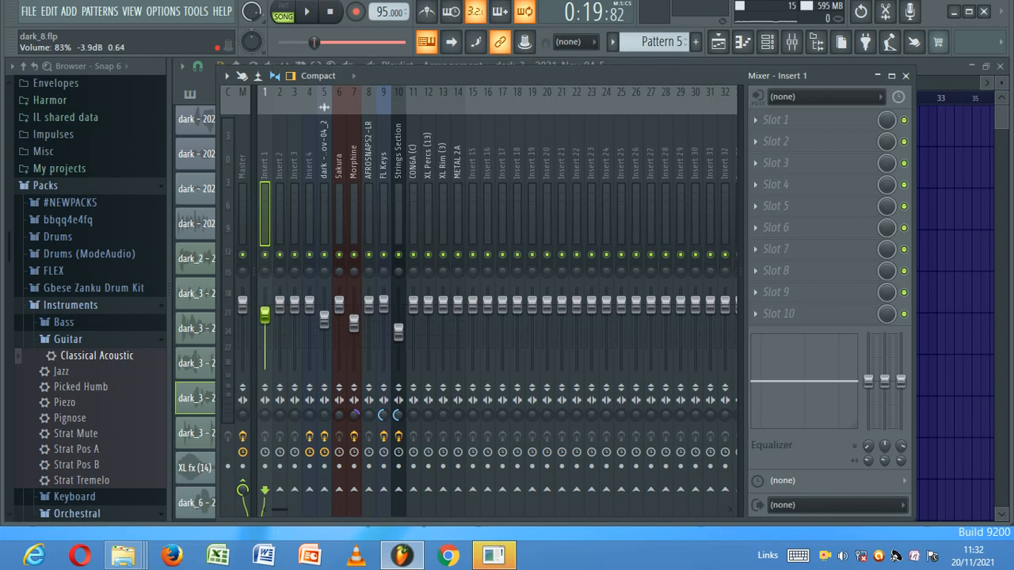
key(space)
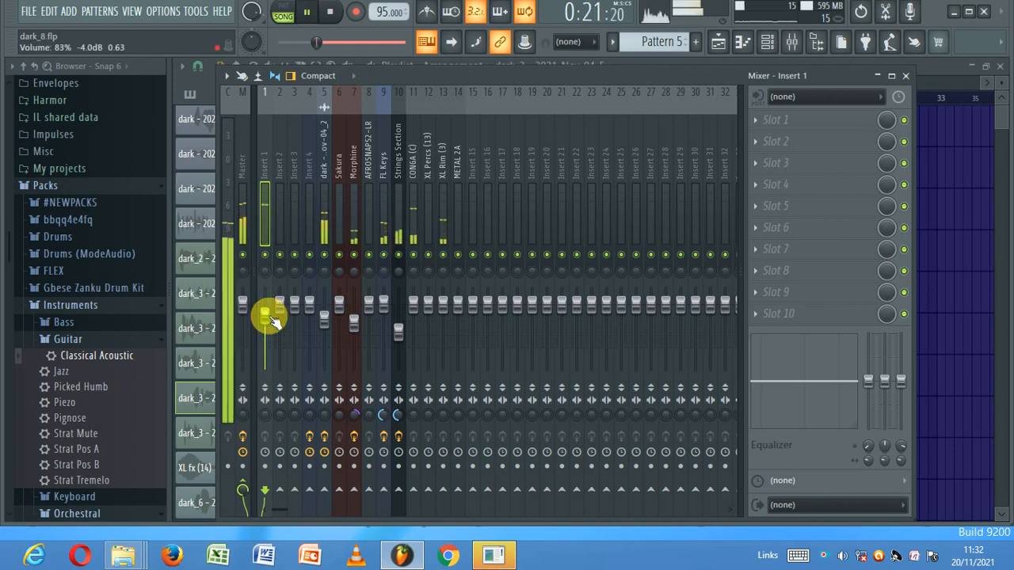
key(space)
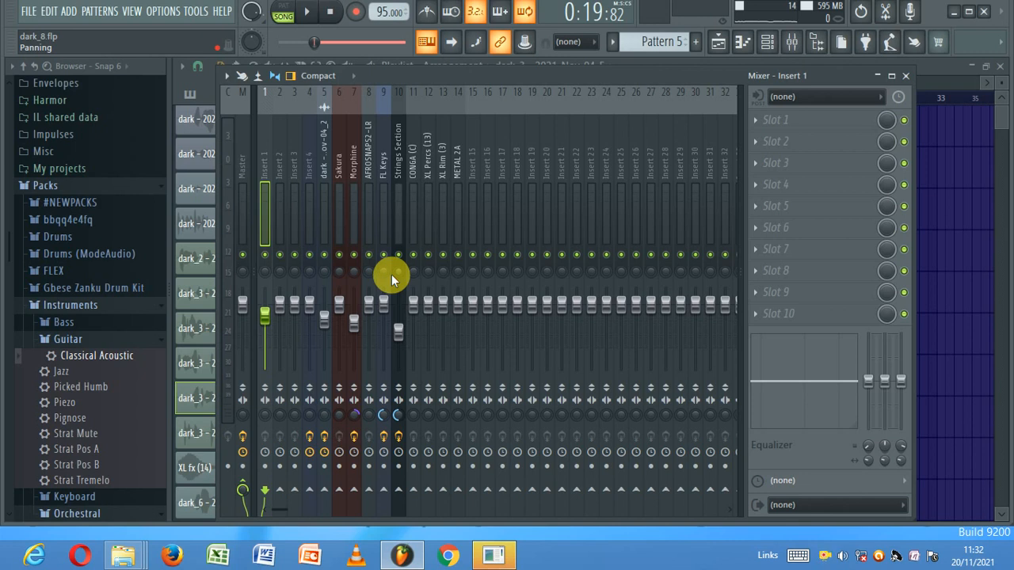
click(722, 42)
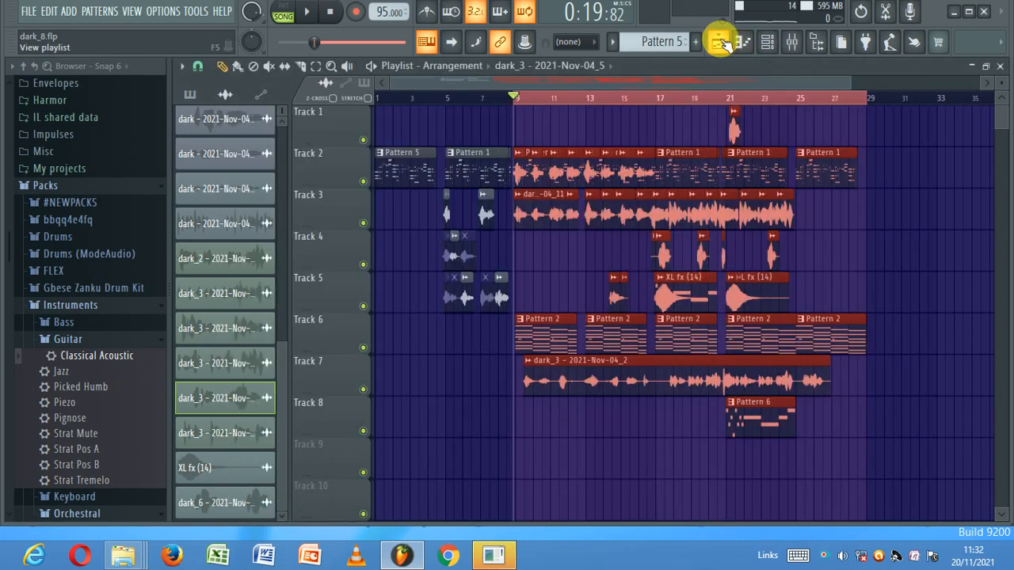
- Widen the marked range to span bars 1–29 and play the song from bar 1
key(space)
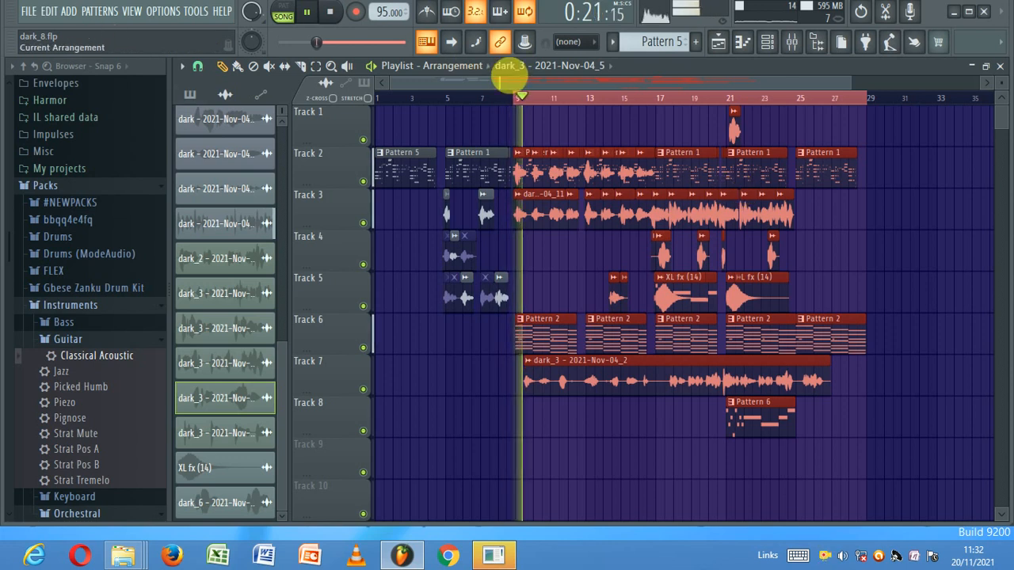
key(space)
shift+click(440, 96)
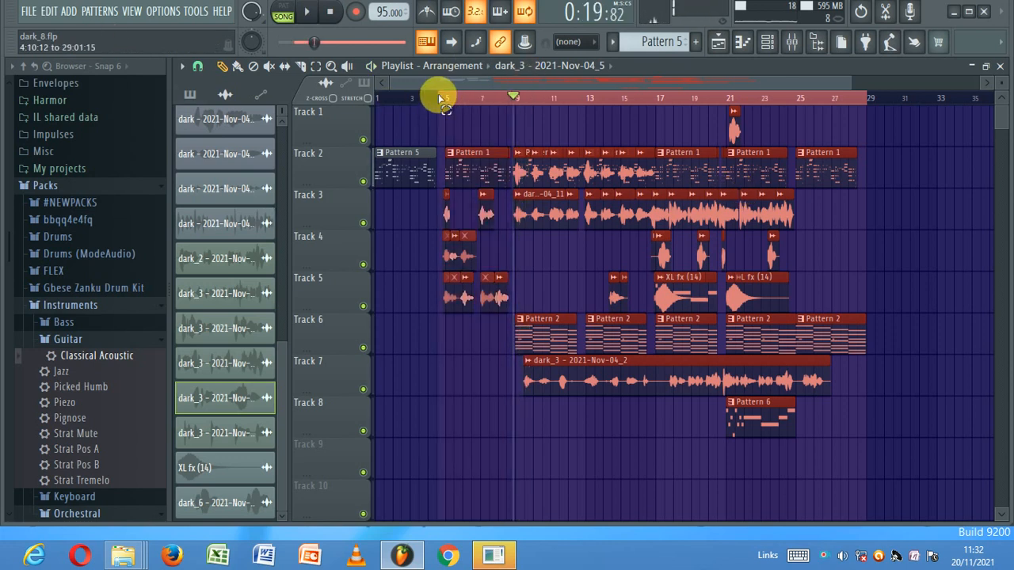
shift+click(384, 98)
key(space)
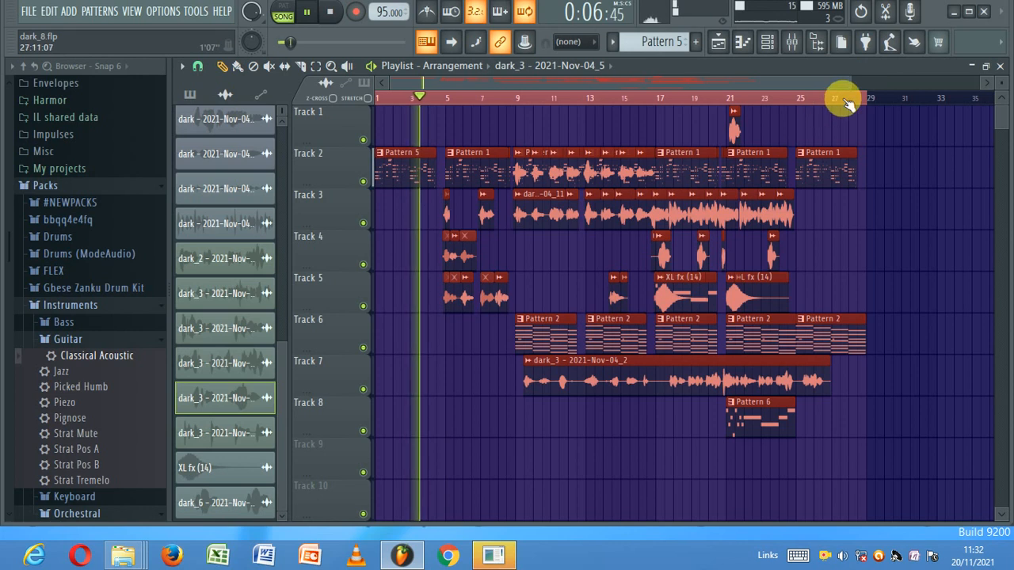
drag(851, 84, 835, 83)
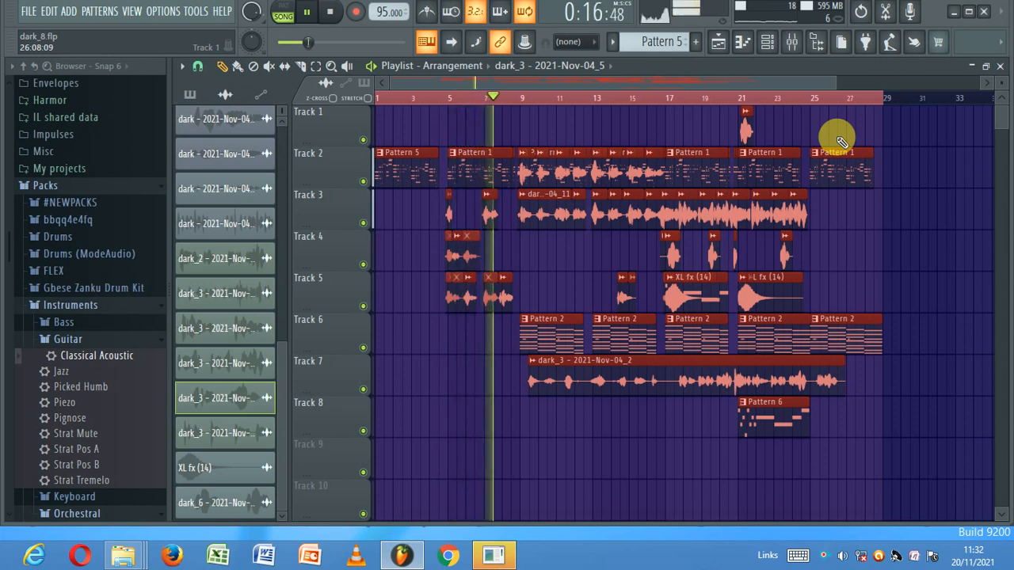
right_click(825, 555)
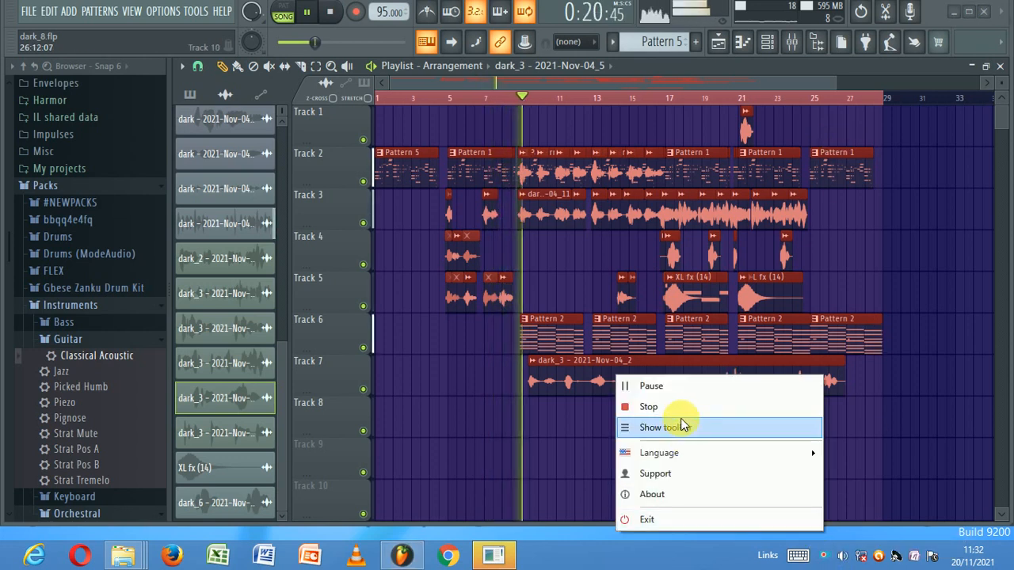